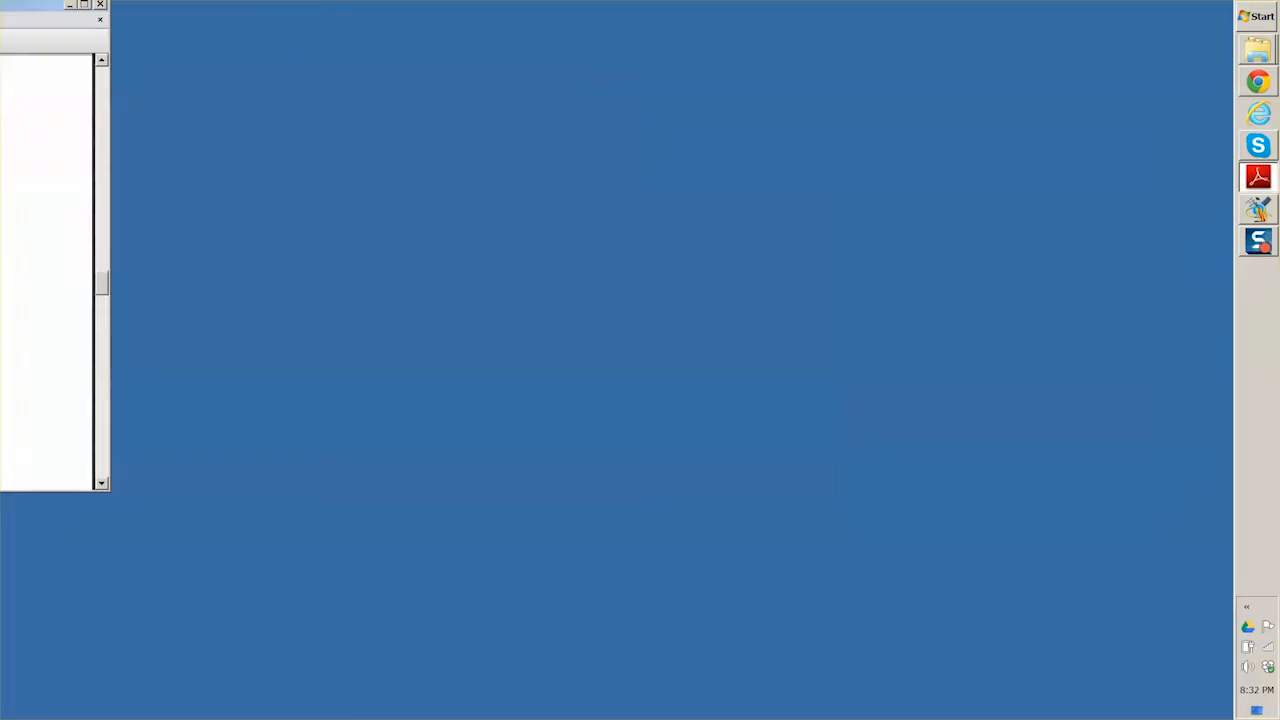
- Open ArchivoCeroDubMaster.ass from the kit's NewLanguage\translation folder in Aegisub and load its associated audio and video files
click(1258, 50)
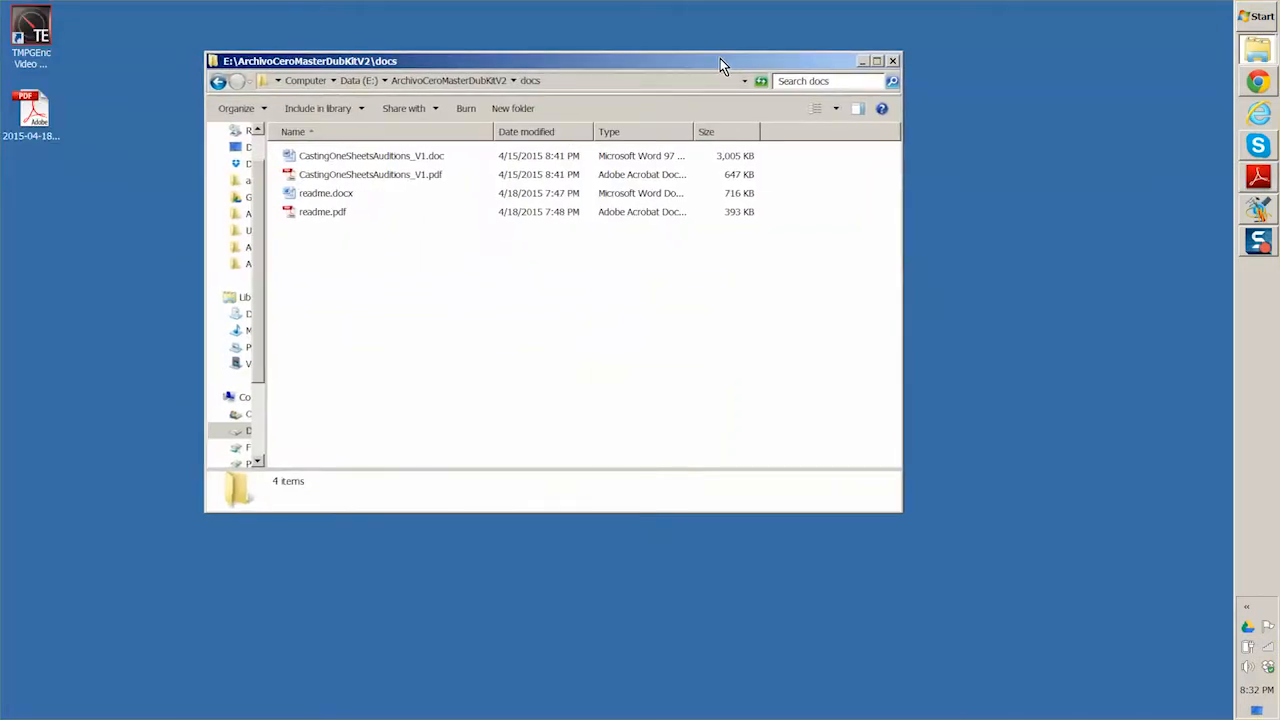
click(432, 82)
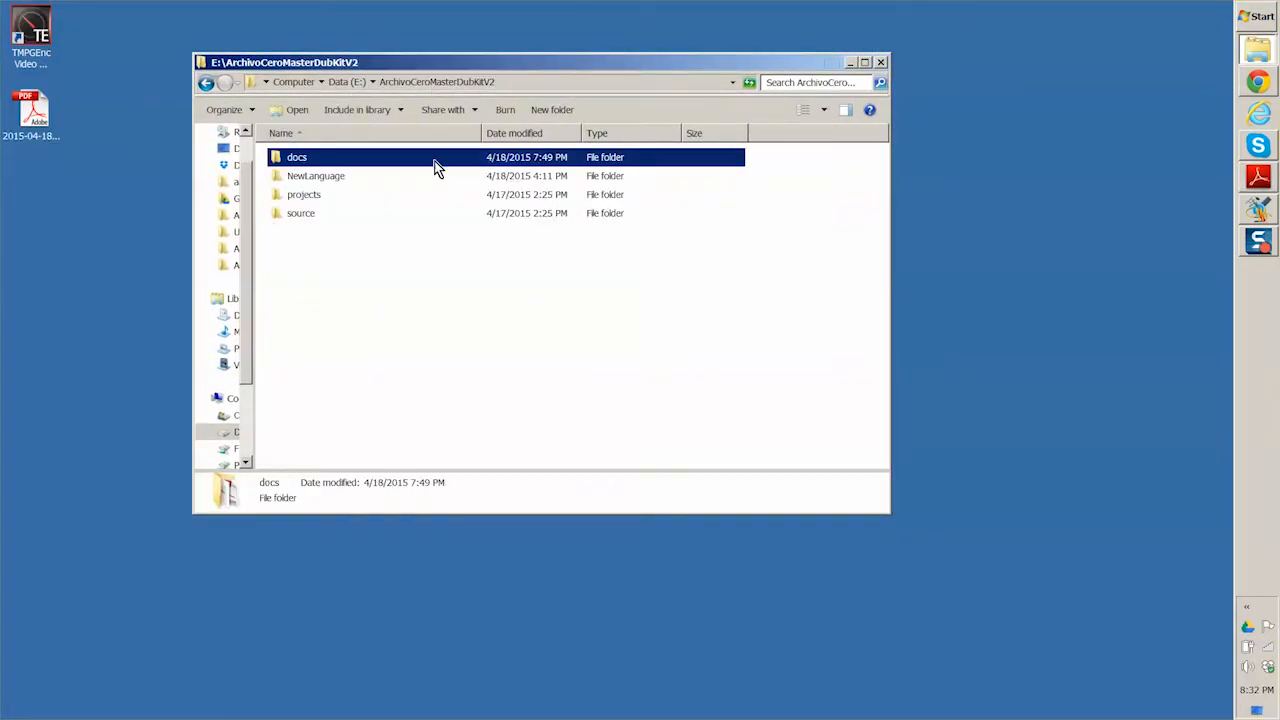
double_click(278, 175)
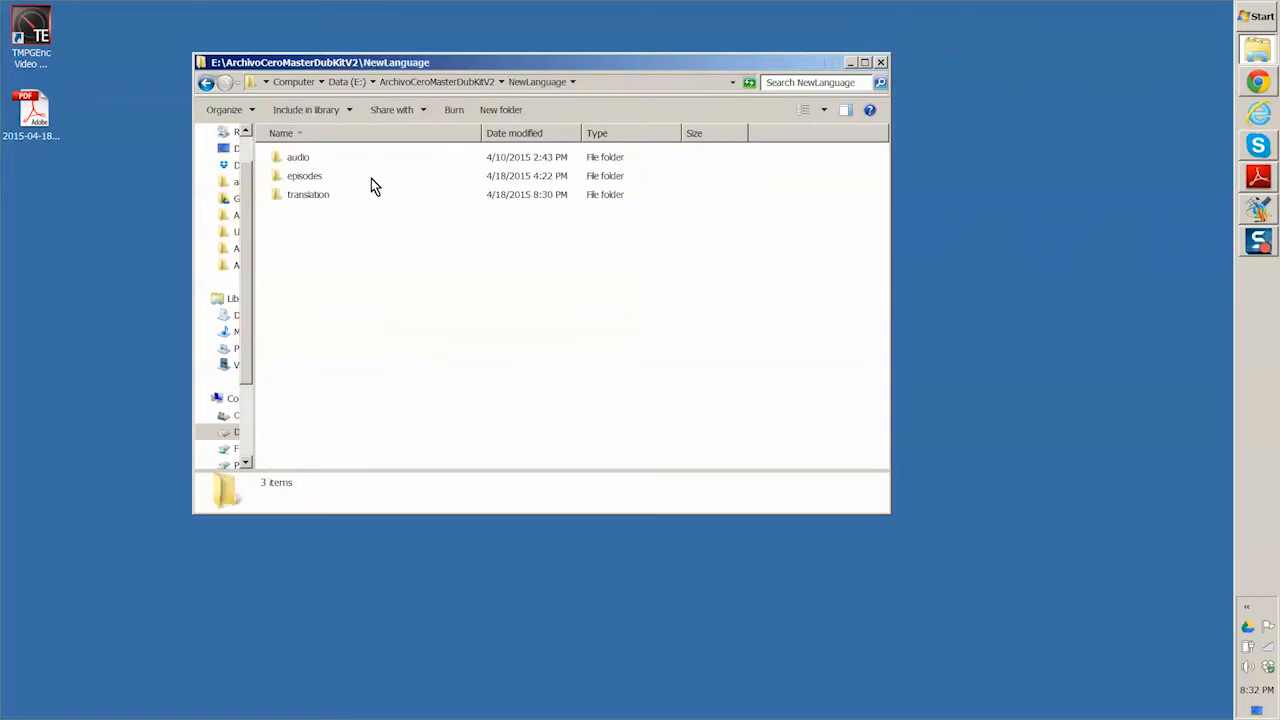
double_click(277, 194)
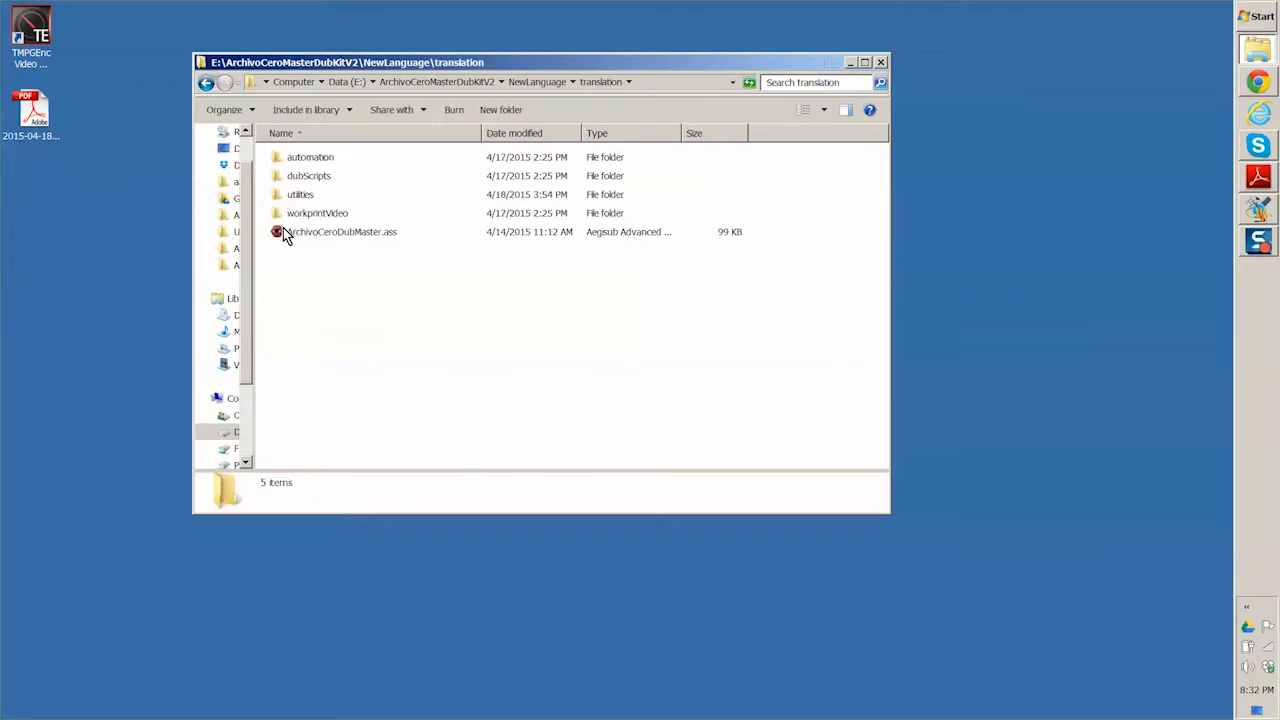
click(283, 238)
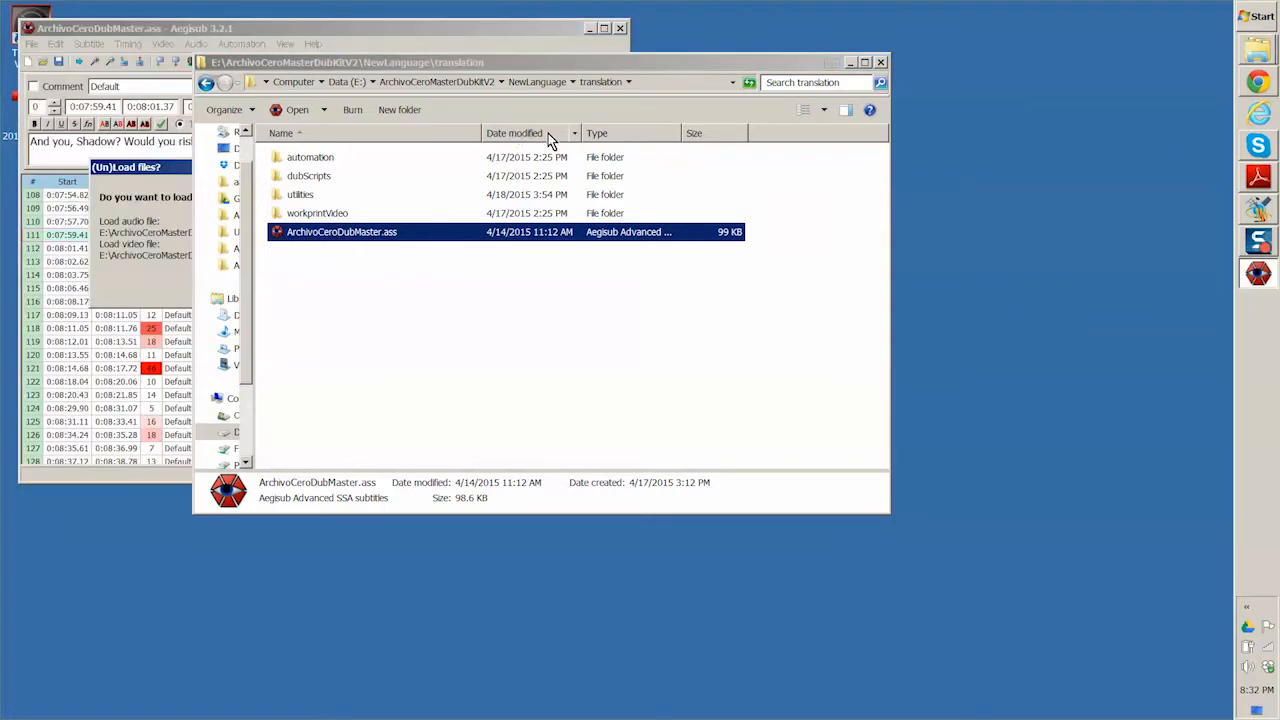
drag(654, 68, 0, 120)
click(466, 289)
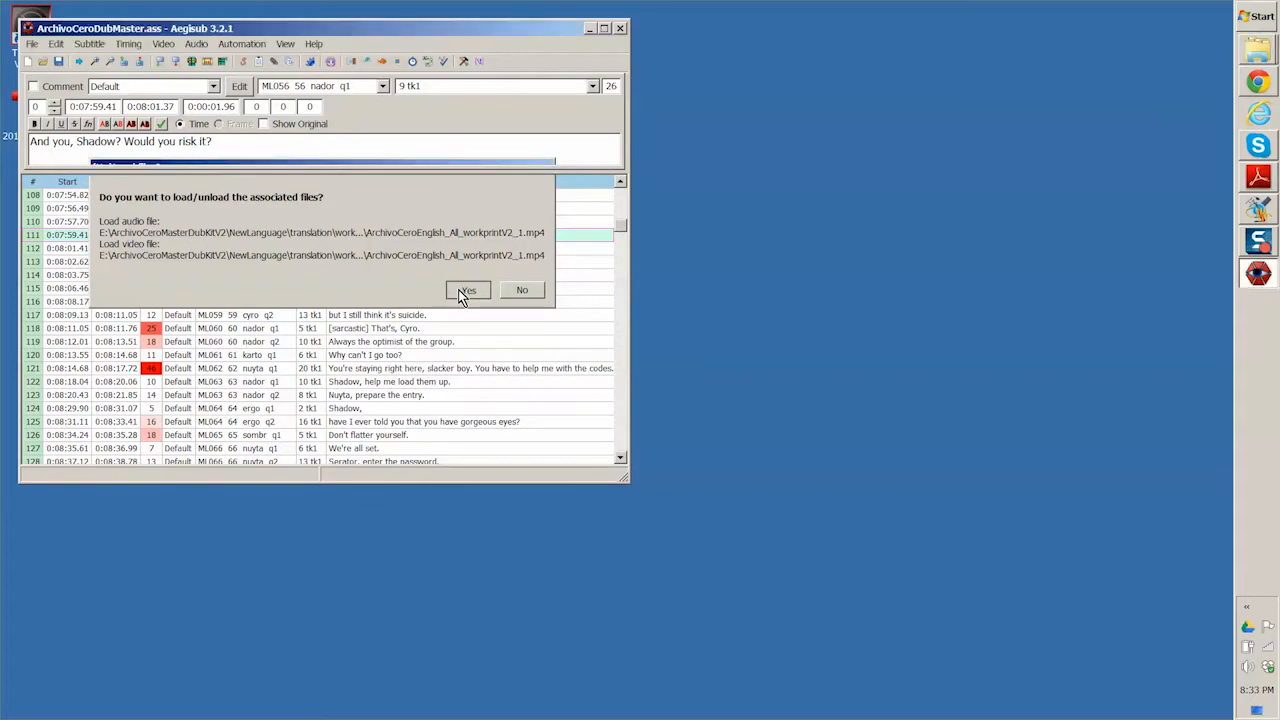
- Enlarge the Aegisub window and set the video zoom to 100%
drag(621, 481, 1166, 688)
click(664, 457)
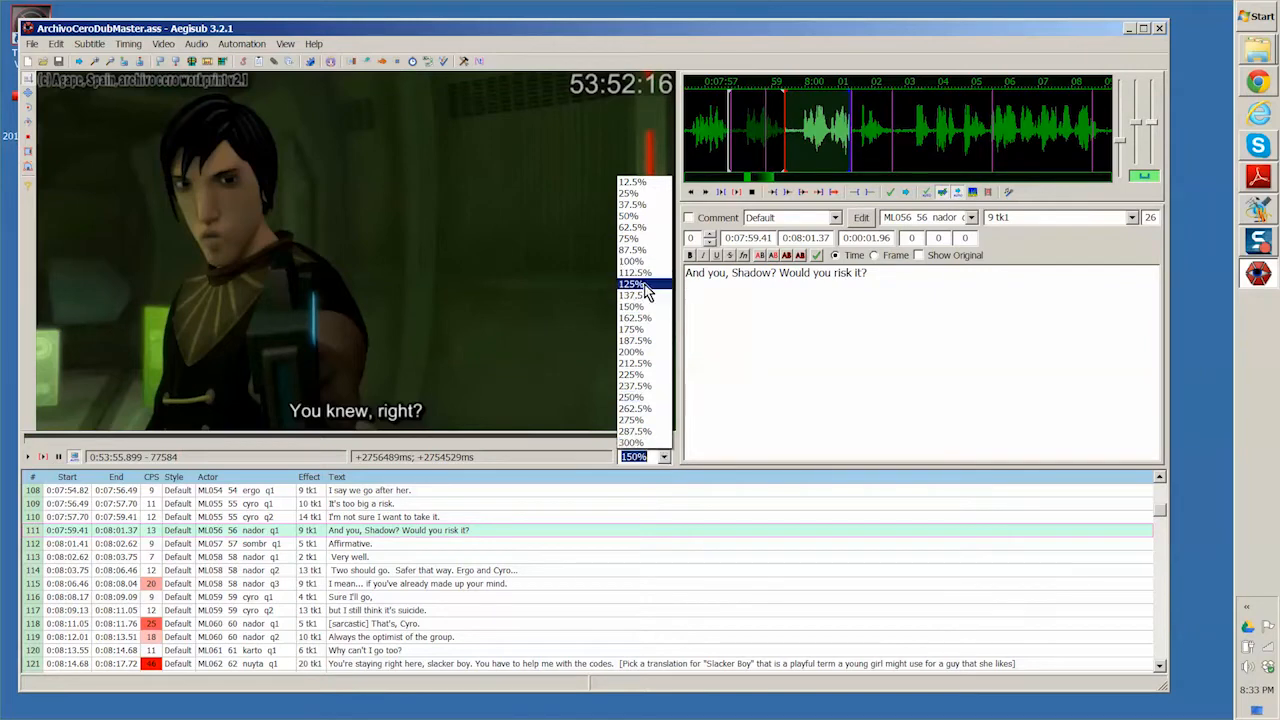
click(632, 261)
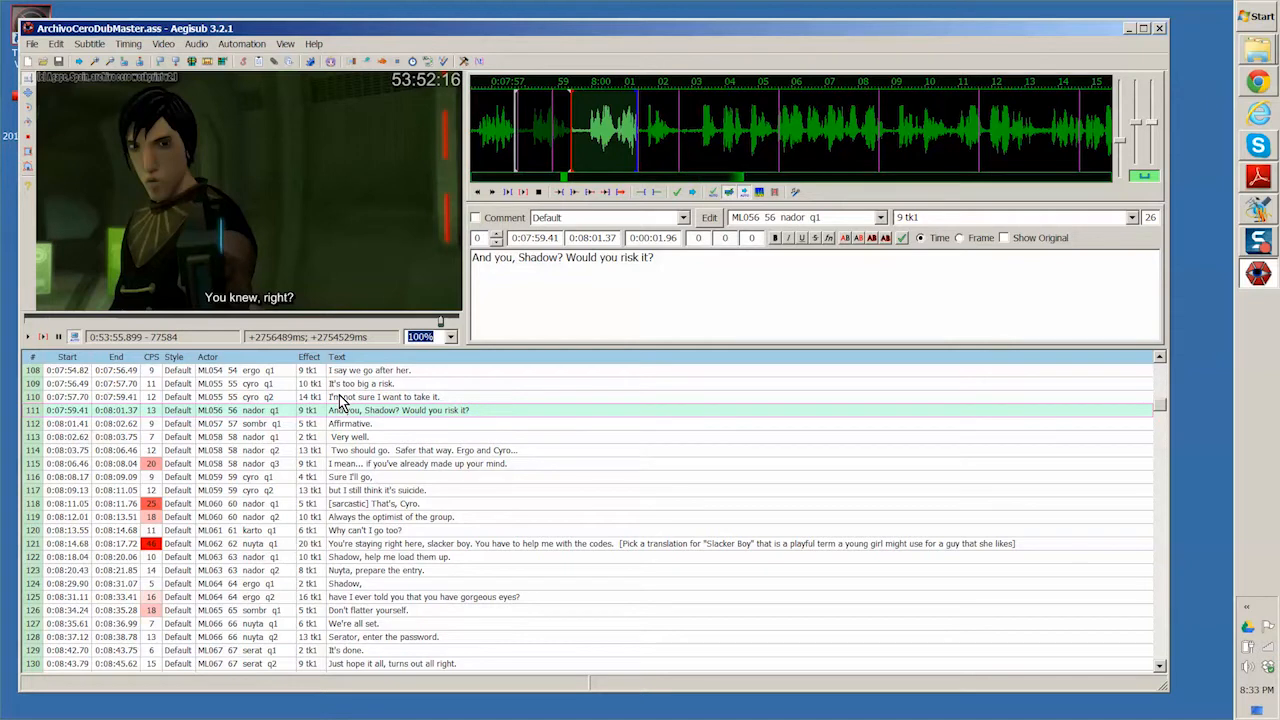
- Save the subtitles under the new name ArchivoCeroDubMasterGerman.ass in the translation folder
click(31, 45)
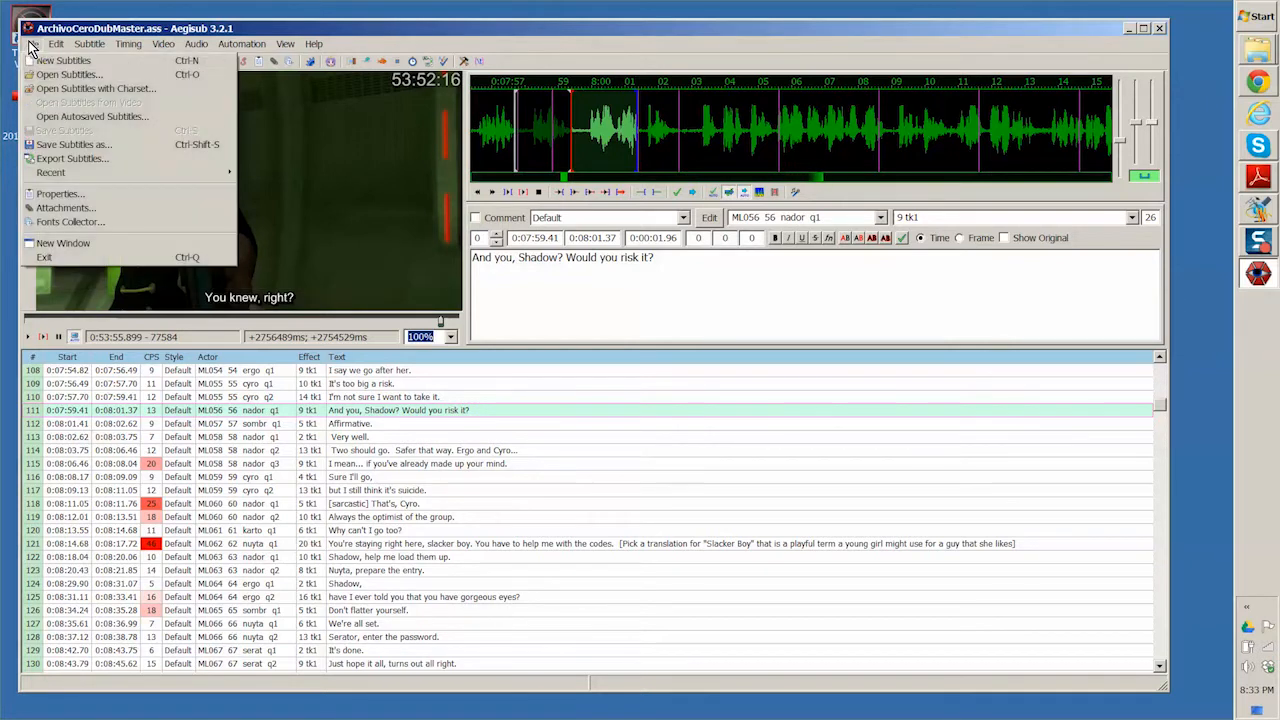
click(82, 145)
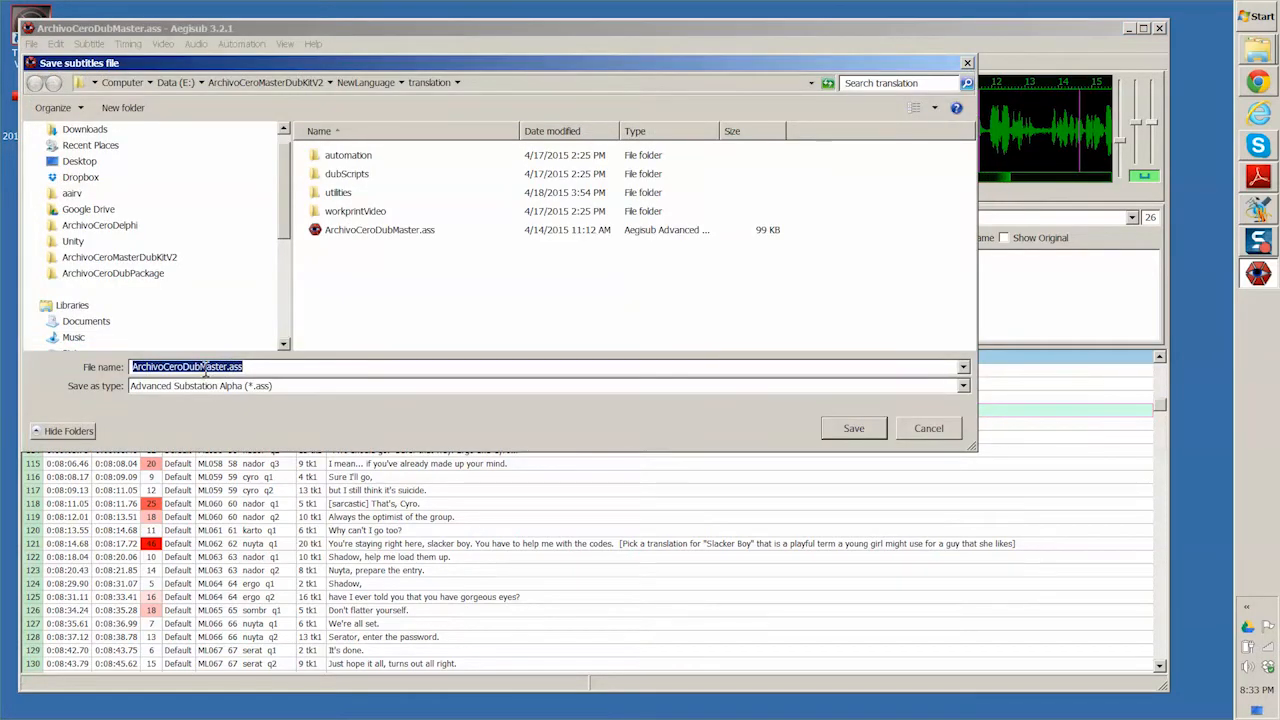
click(225, 366)
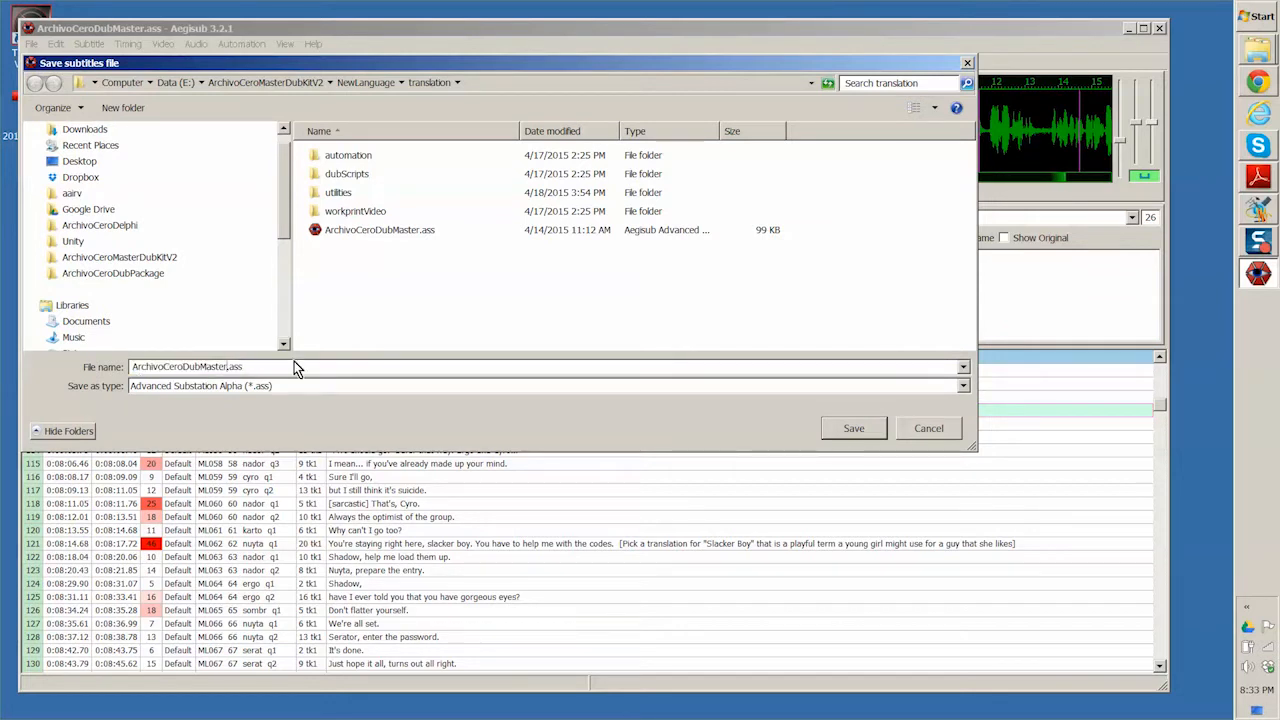
text(German)
click(845, 428)
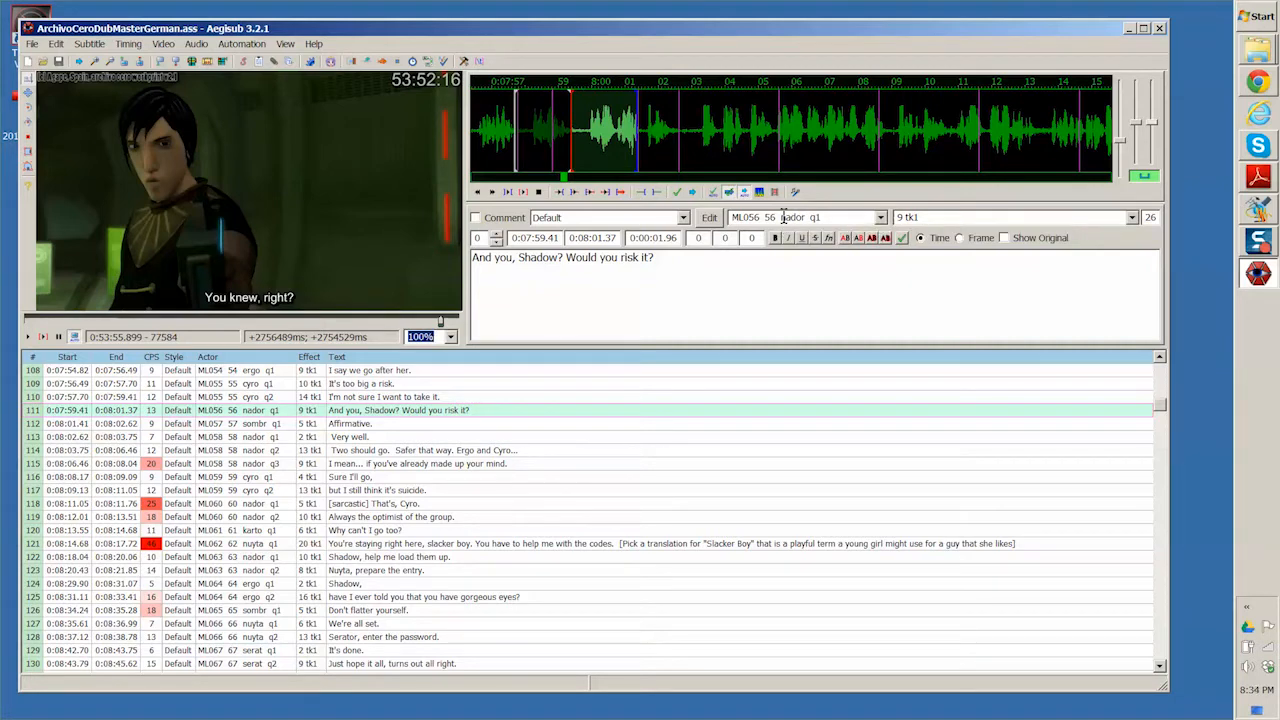
- Examine the actor code of subtitle line 111 and jump the video to that line
click(783, 217)
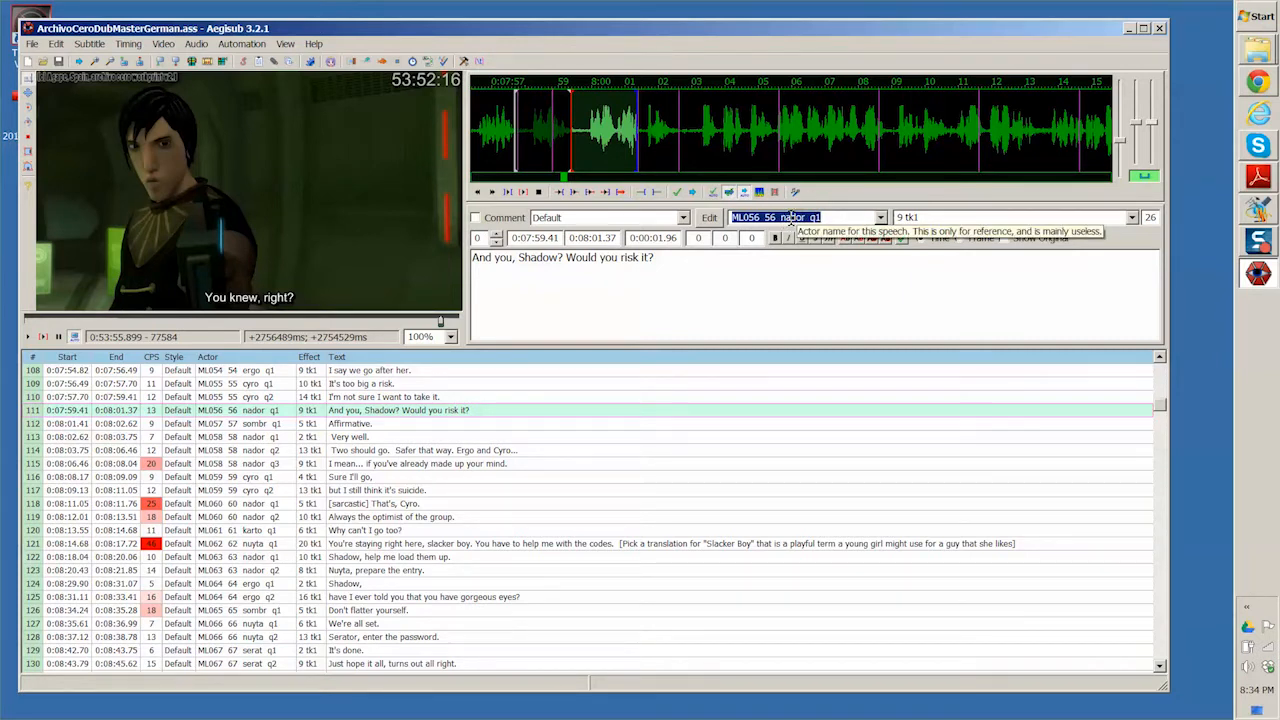
click(778, 217)
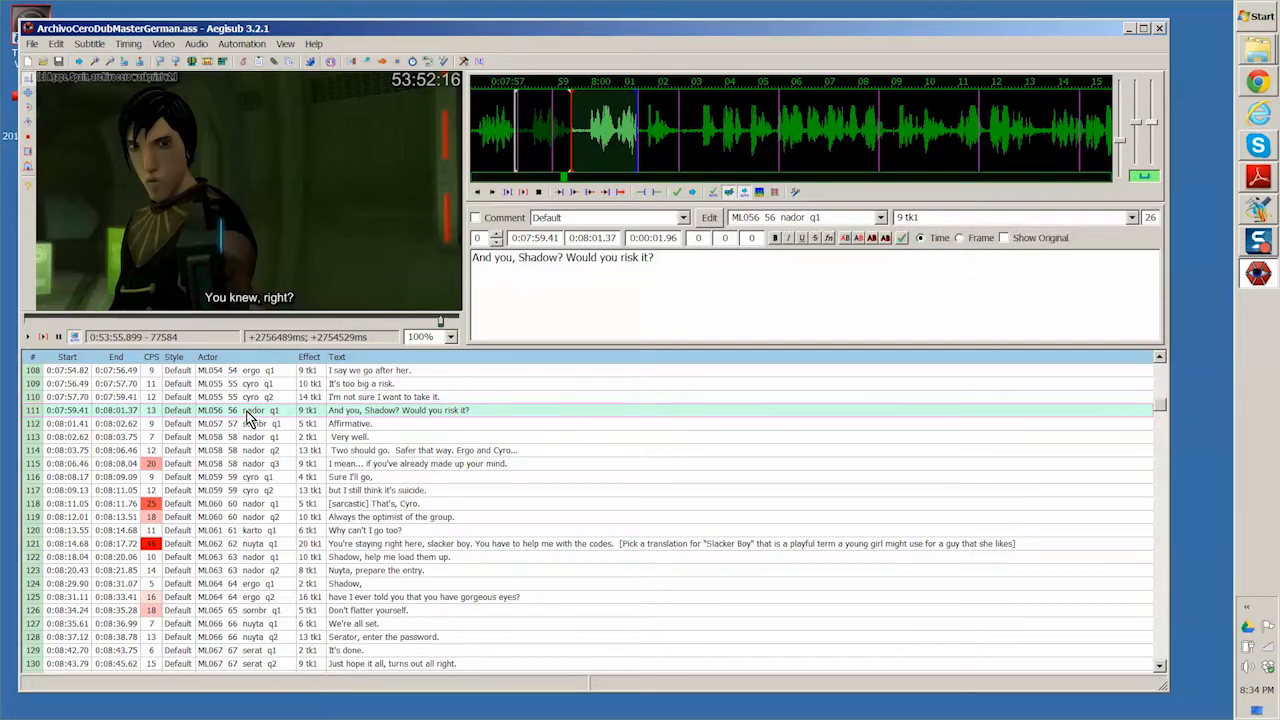
double_click(245, 411)
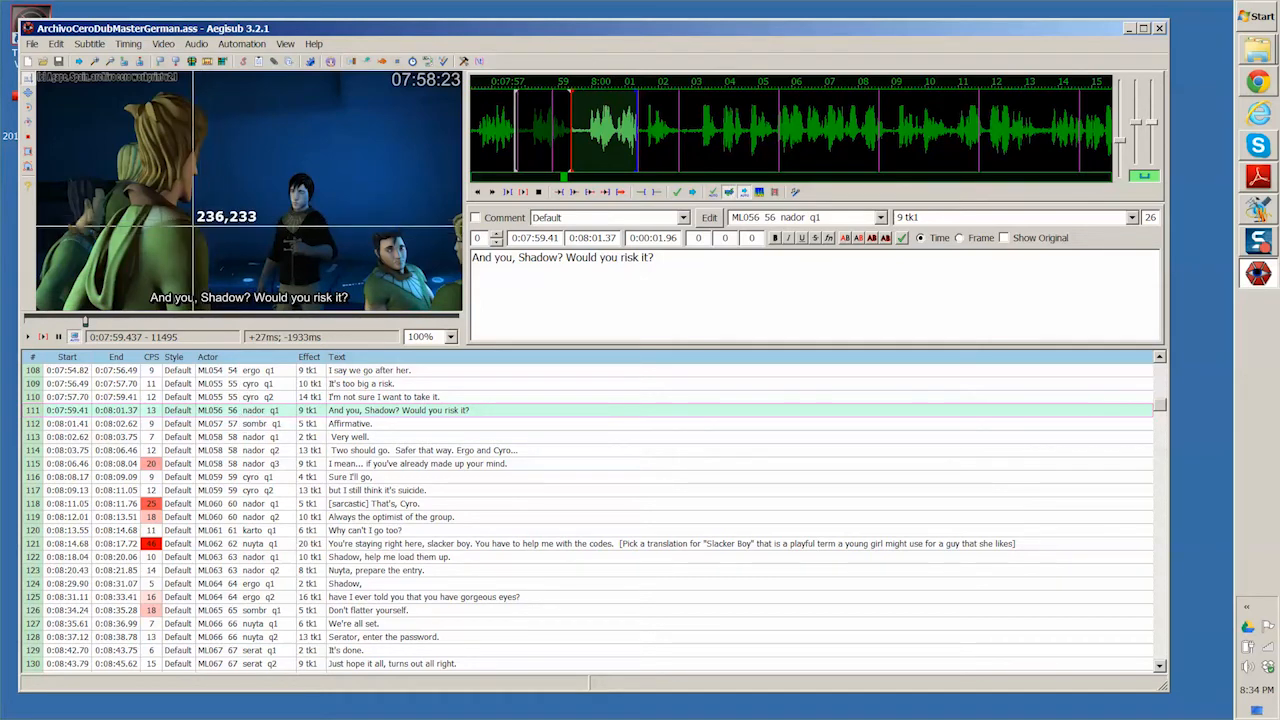
click(812, 216)
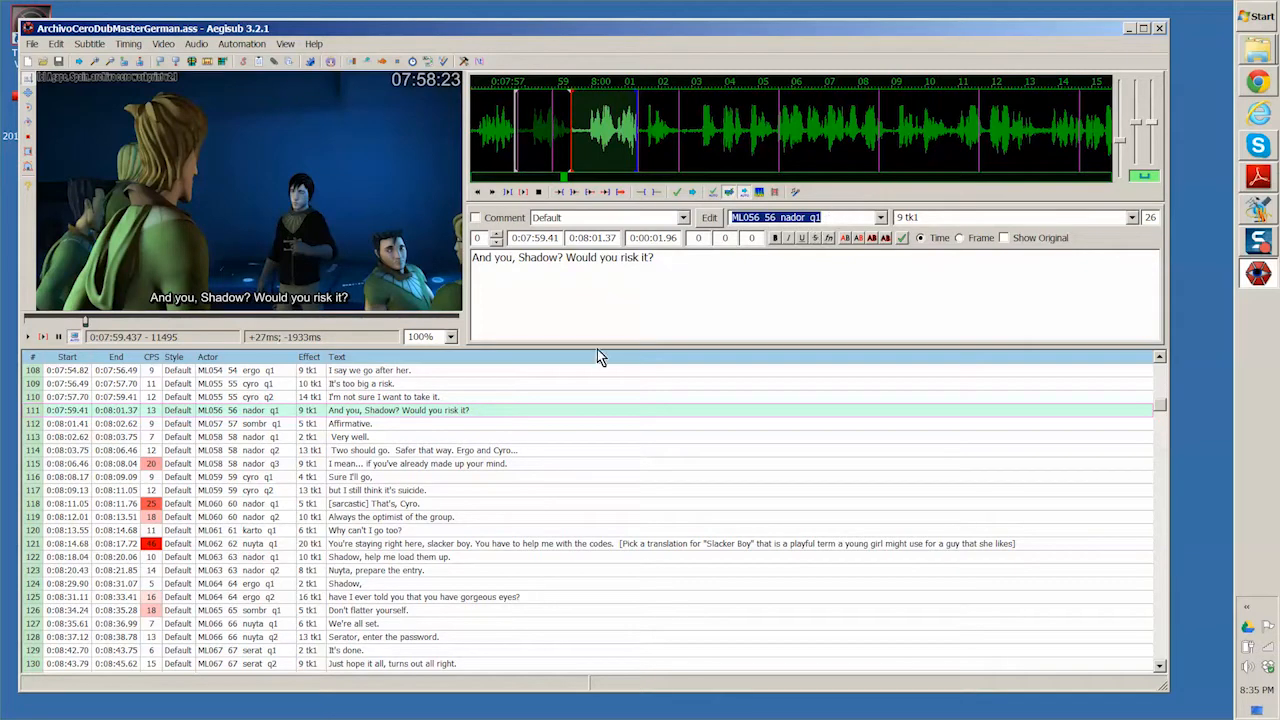
- Compare the actor codes of subtitle lines 113 to 115, which belong to the same ML058 speech
click(256, 440)
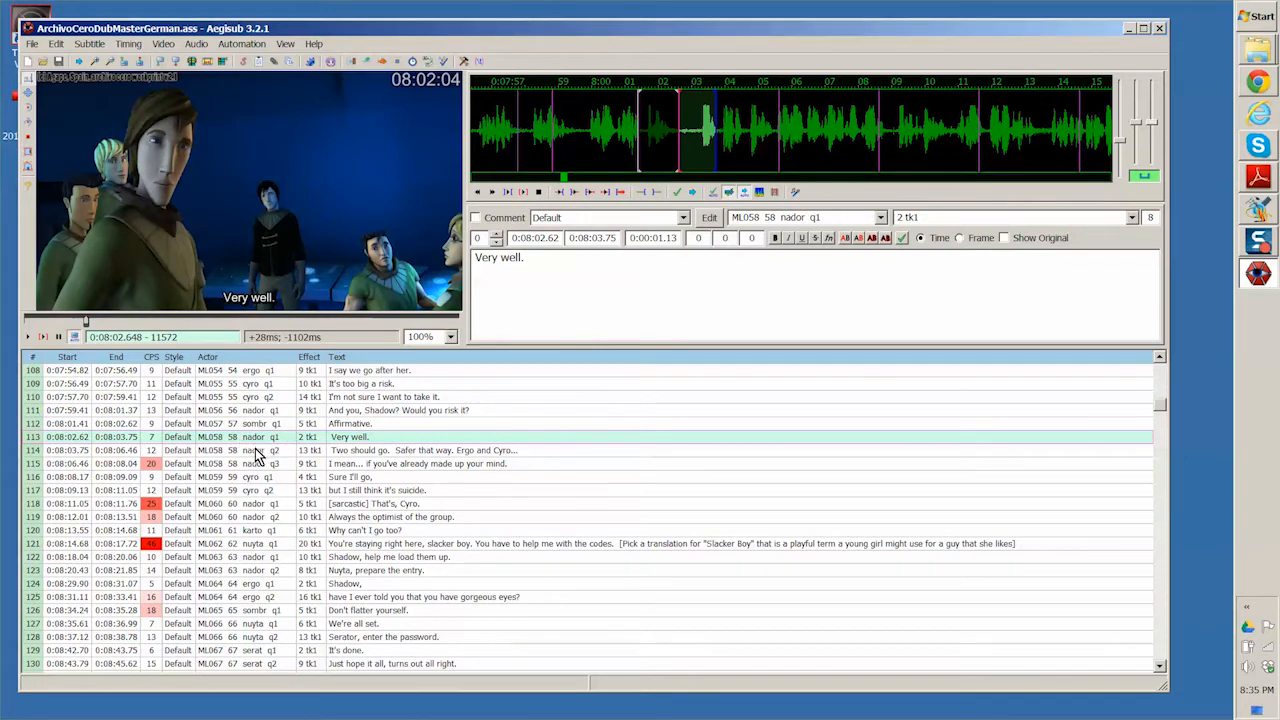
click(256, 451)
click(255, 464)
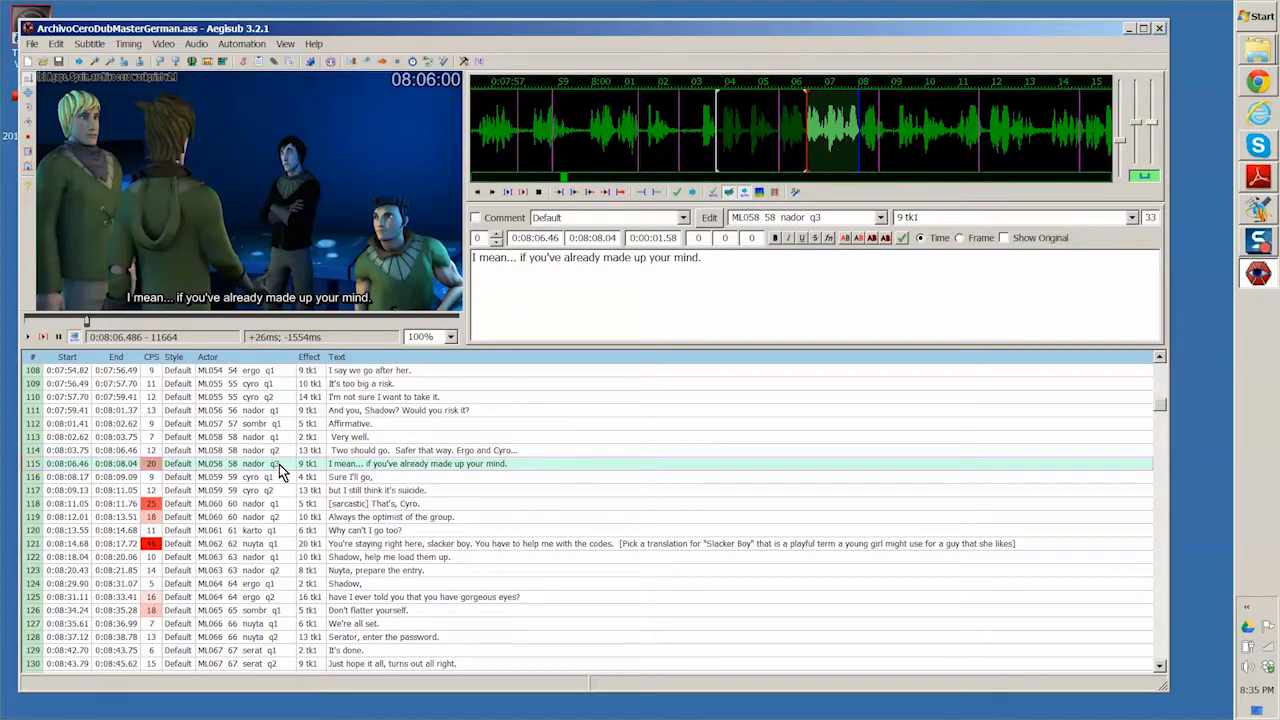
click(220, 438)
click(824, 217)
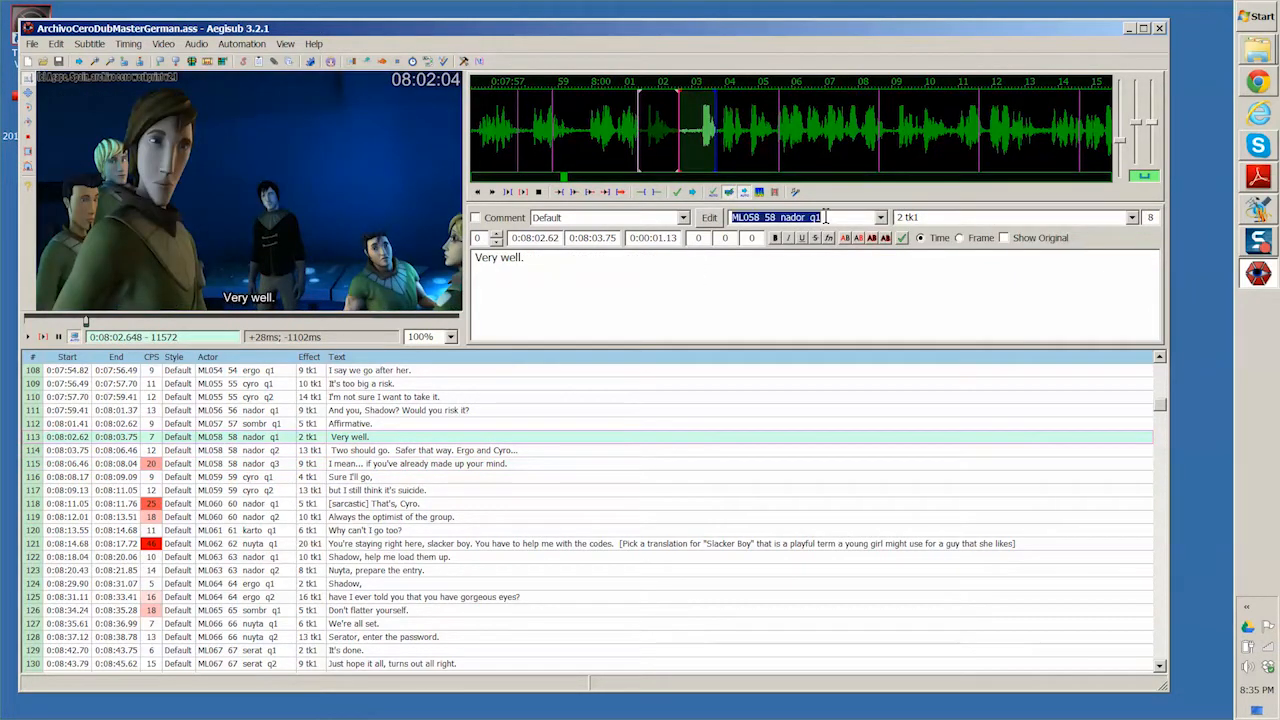
click(253, 451)
click(255, 465)
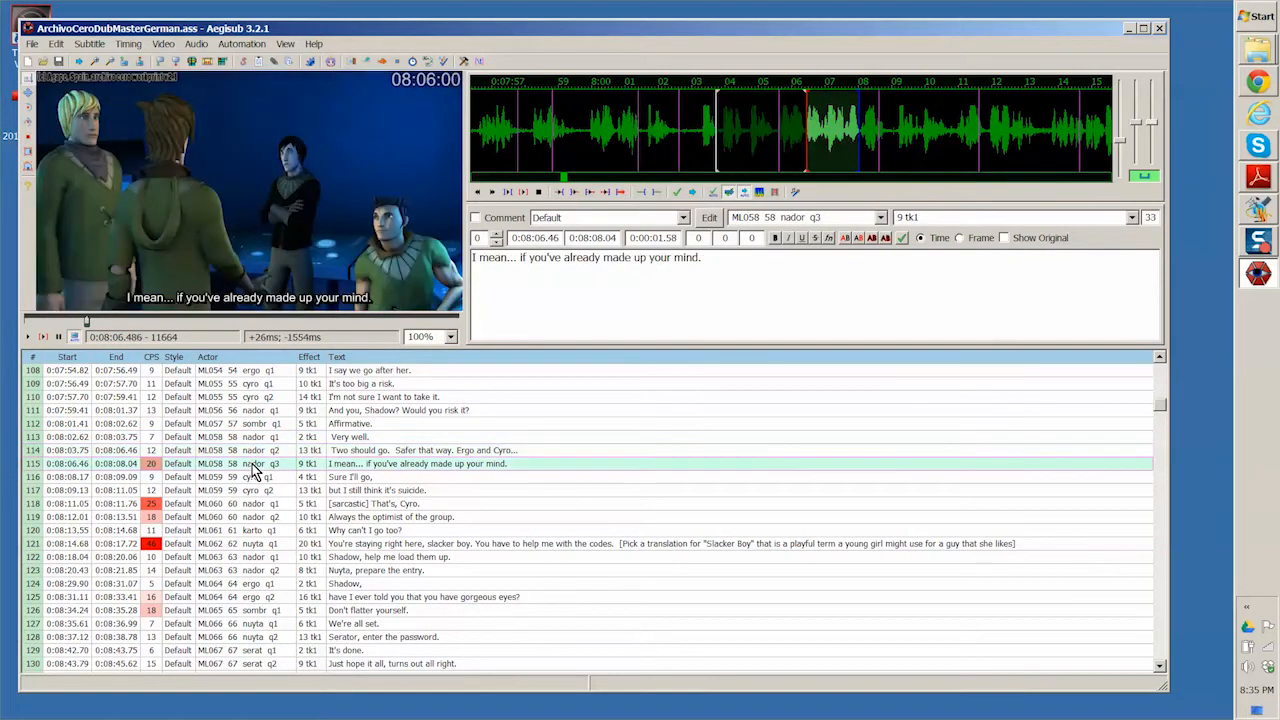
- Examine the effect value and the actor code of subtitle line 115
click(929, 217)
click(904, 217)
drag(828, 217, 732, 217)
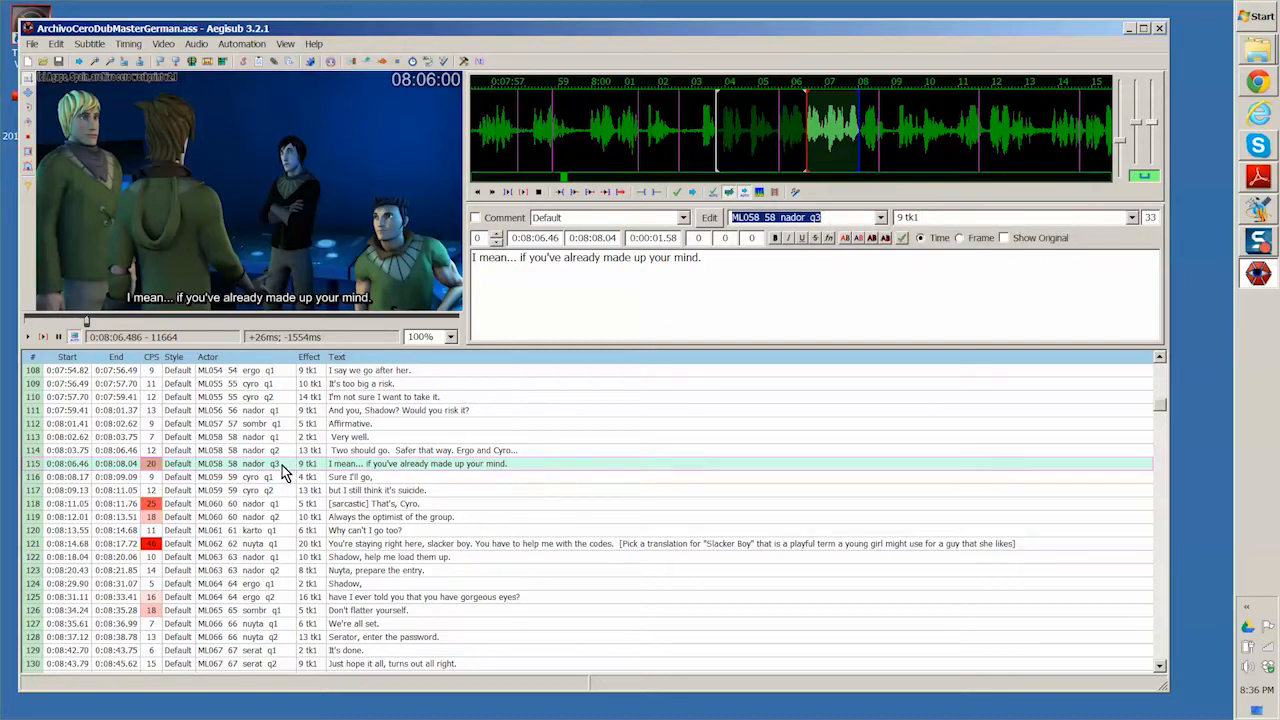
- Play the video for subtitle line 115 and select the line's full text in the edit box
click(344, 467)
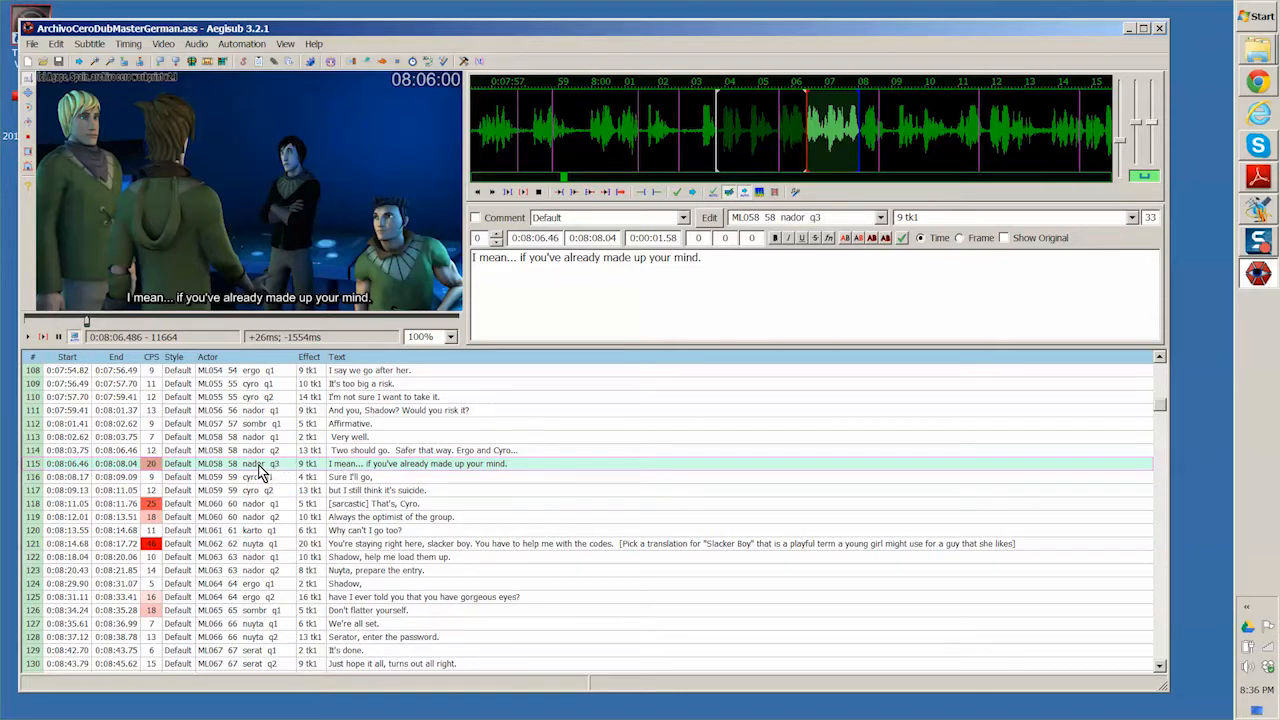
click(28, 340)
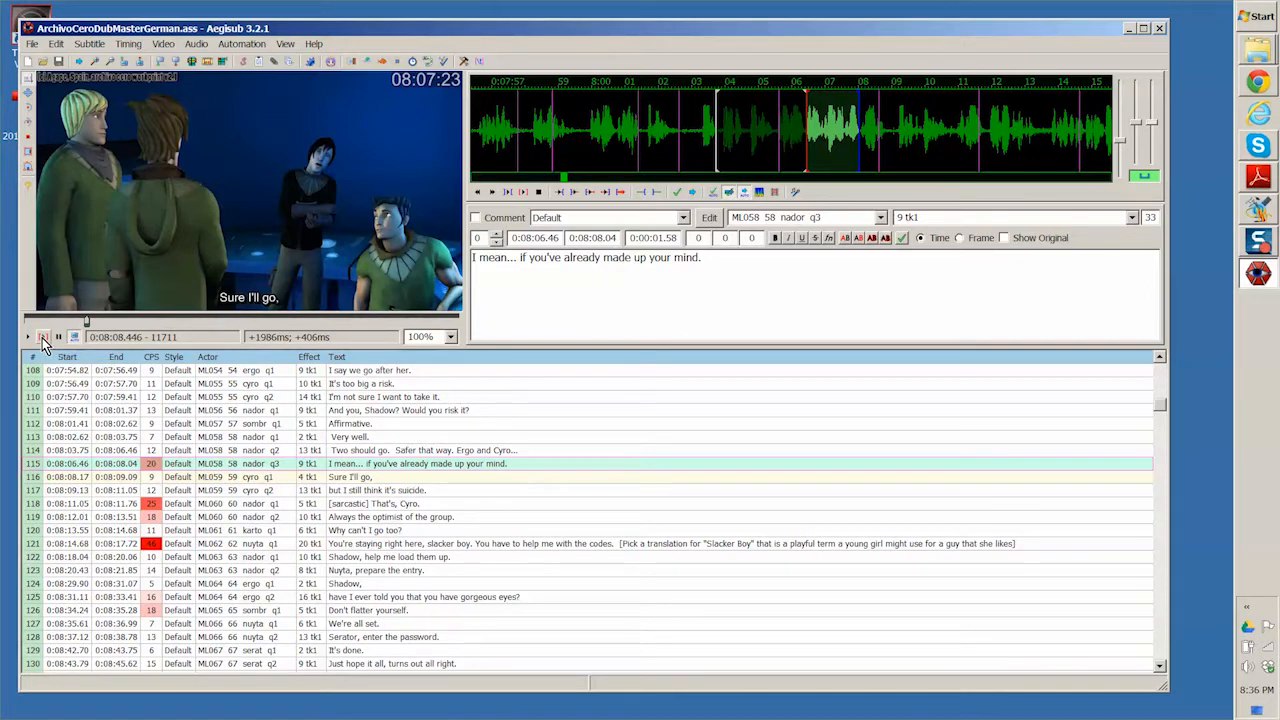
click(42, 338)
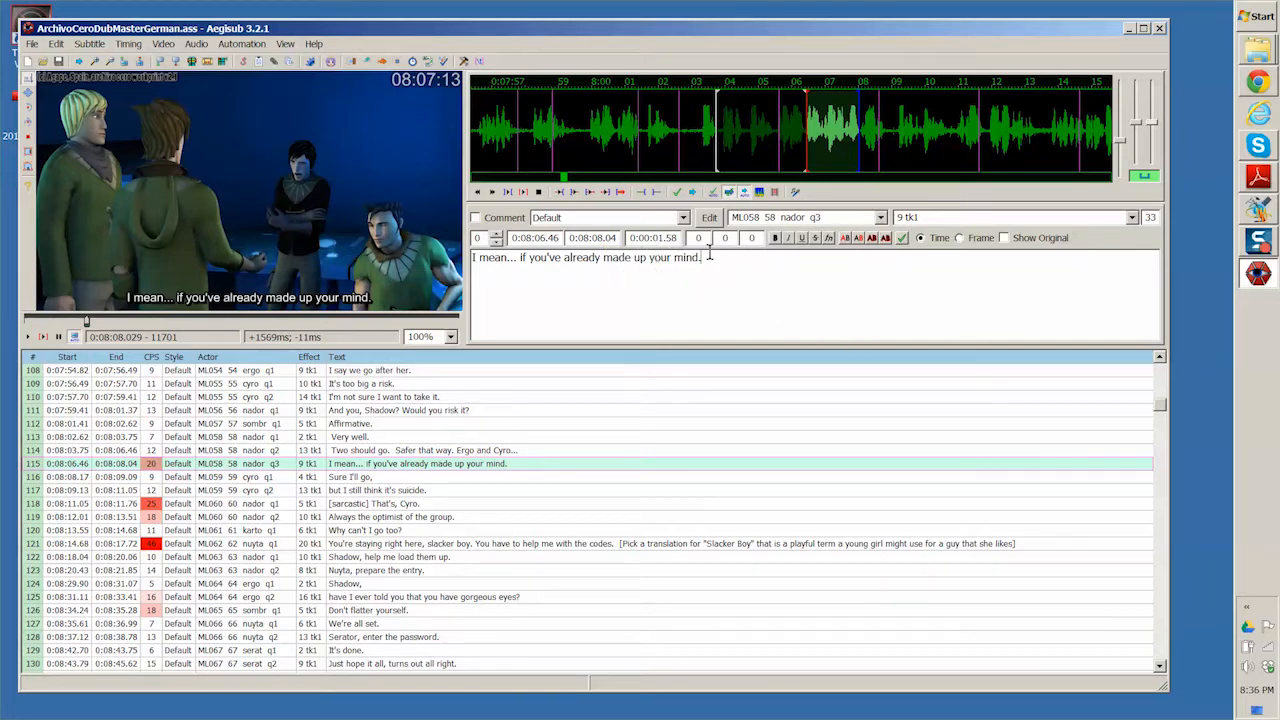
drag(698, 251, 458, 256)
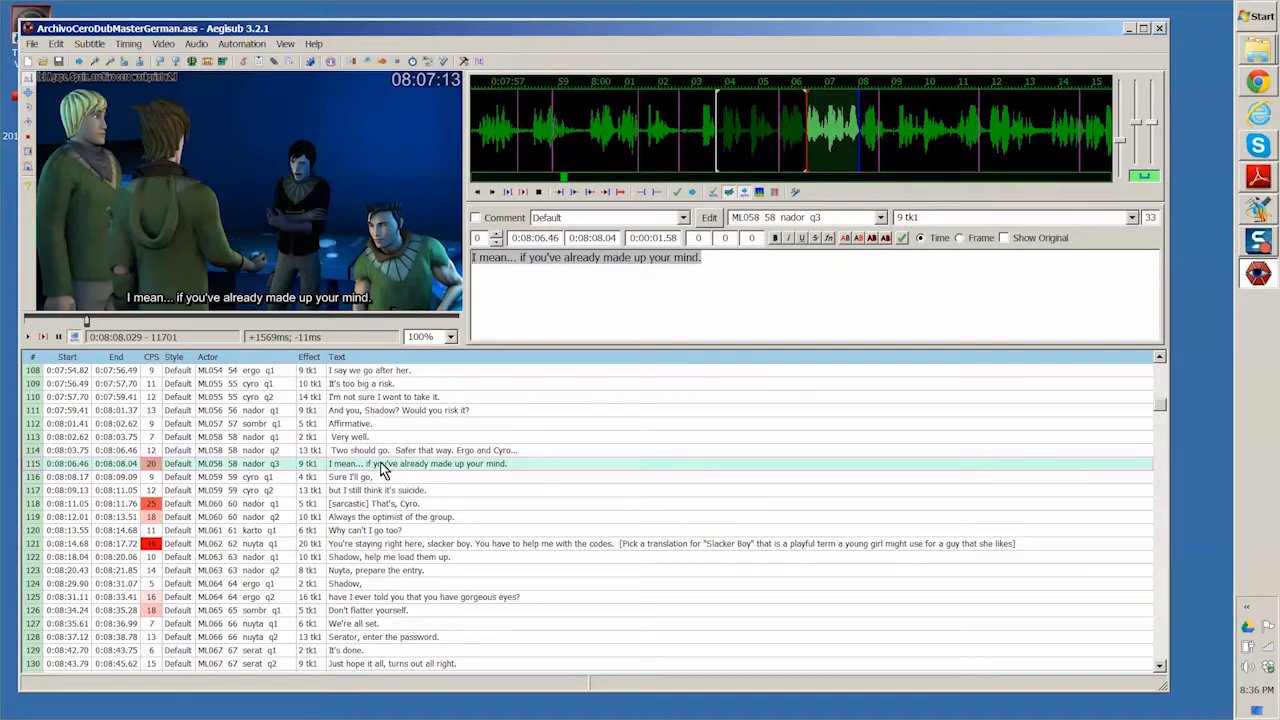
- View the last subtitle line, "Downloading File Zero!", and return to the start of the subtitle list
drag(1157, 409, 1157, 676)
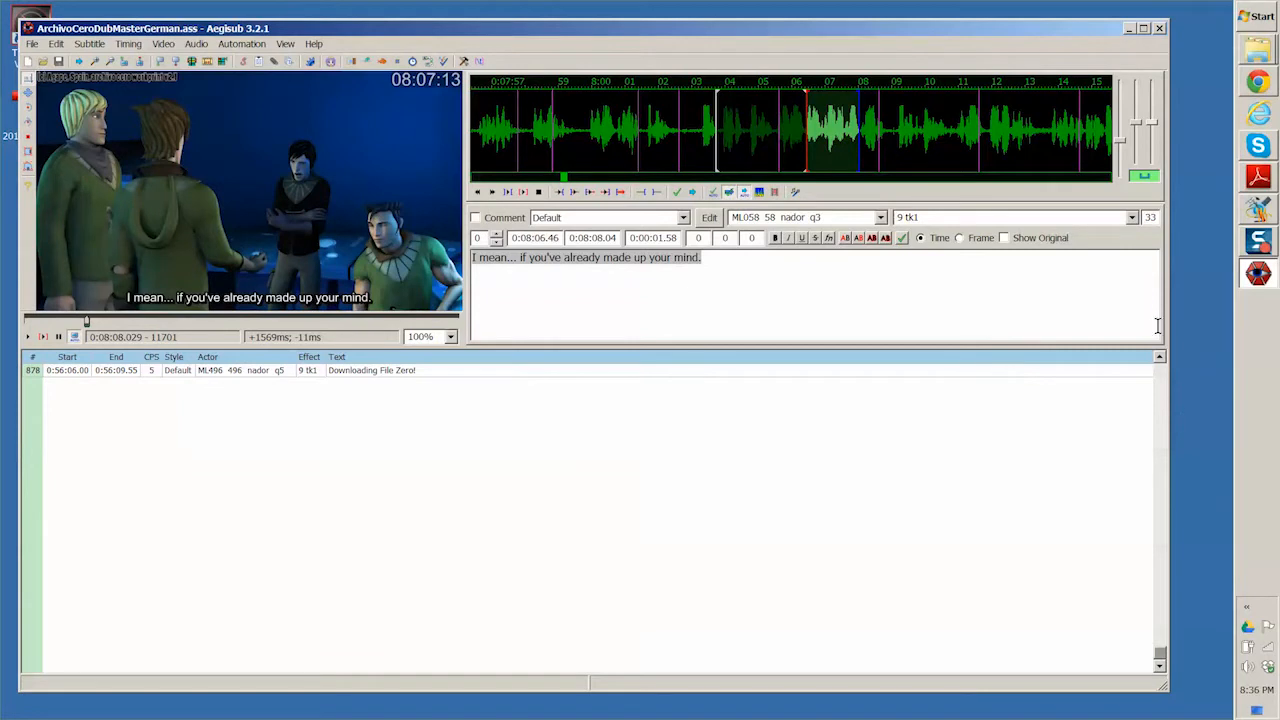
click(1160, 362)
click(1160, 362)
click(1160, 362)
click(1160, 362)
click(1160, 362)
click(1160, 362)
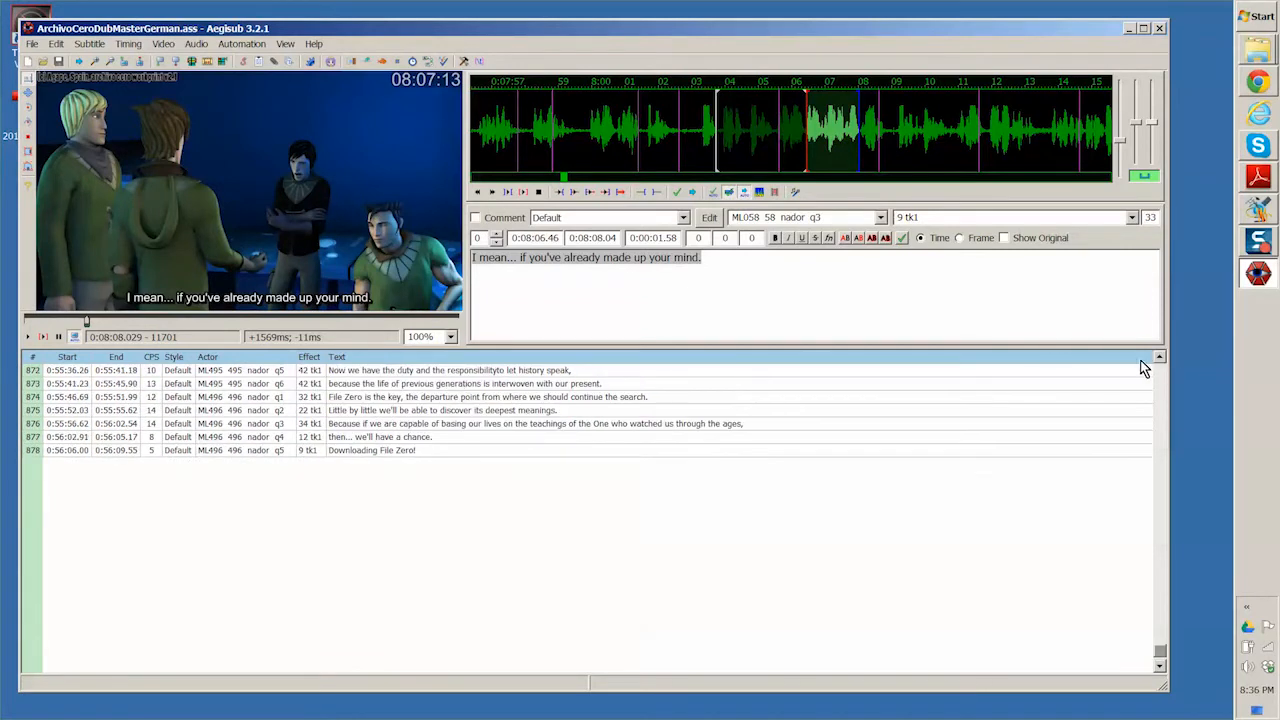
click(33, 452)
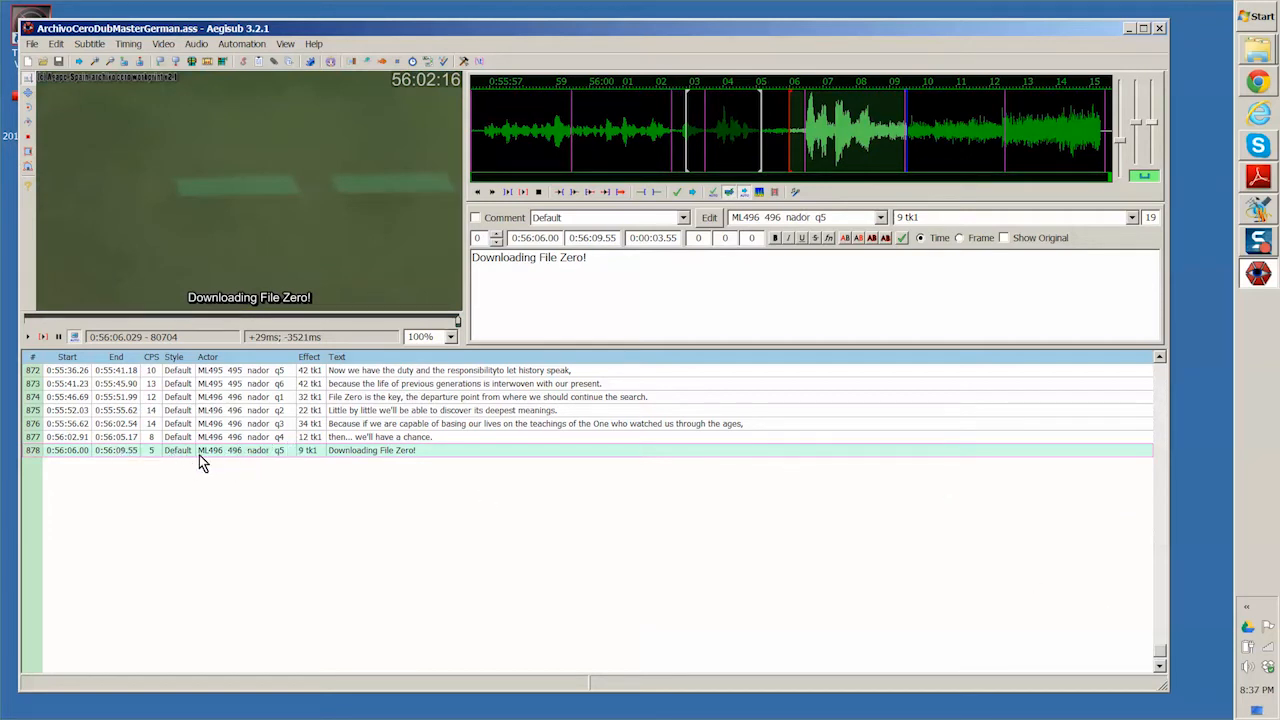
drag(1166, 652, 1094, 373)
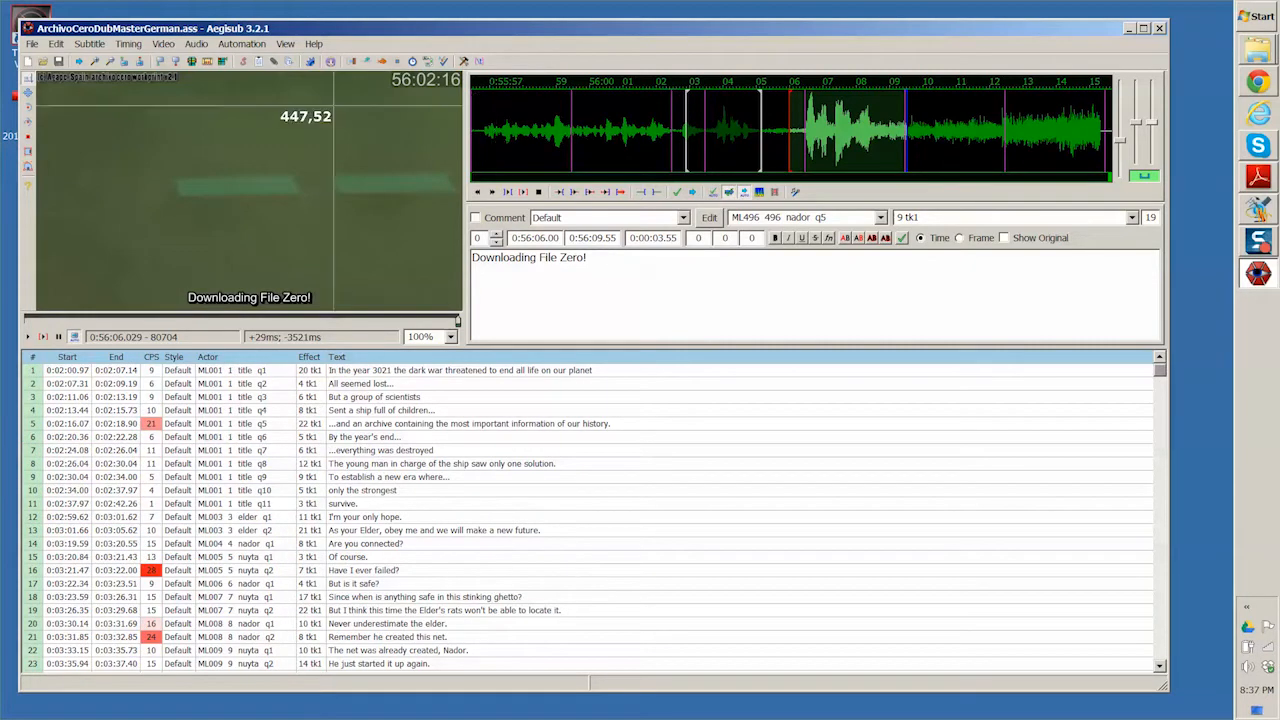
- Open the preferences, look over the General and Video settings, and bring up the Hotkeys settings
click(285, 44)
click(303, 77)
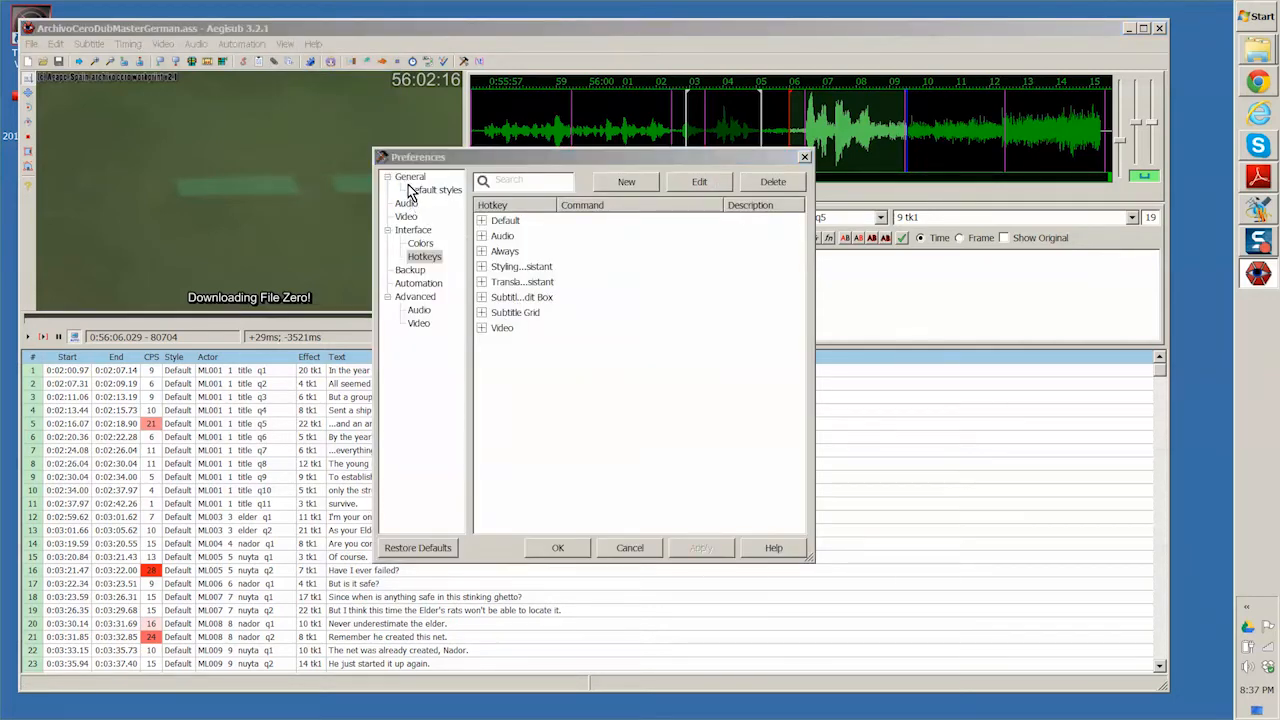
click(410, 178)
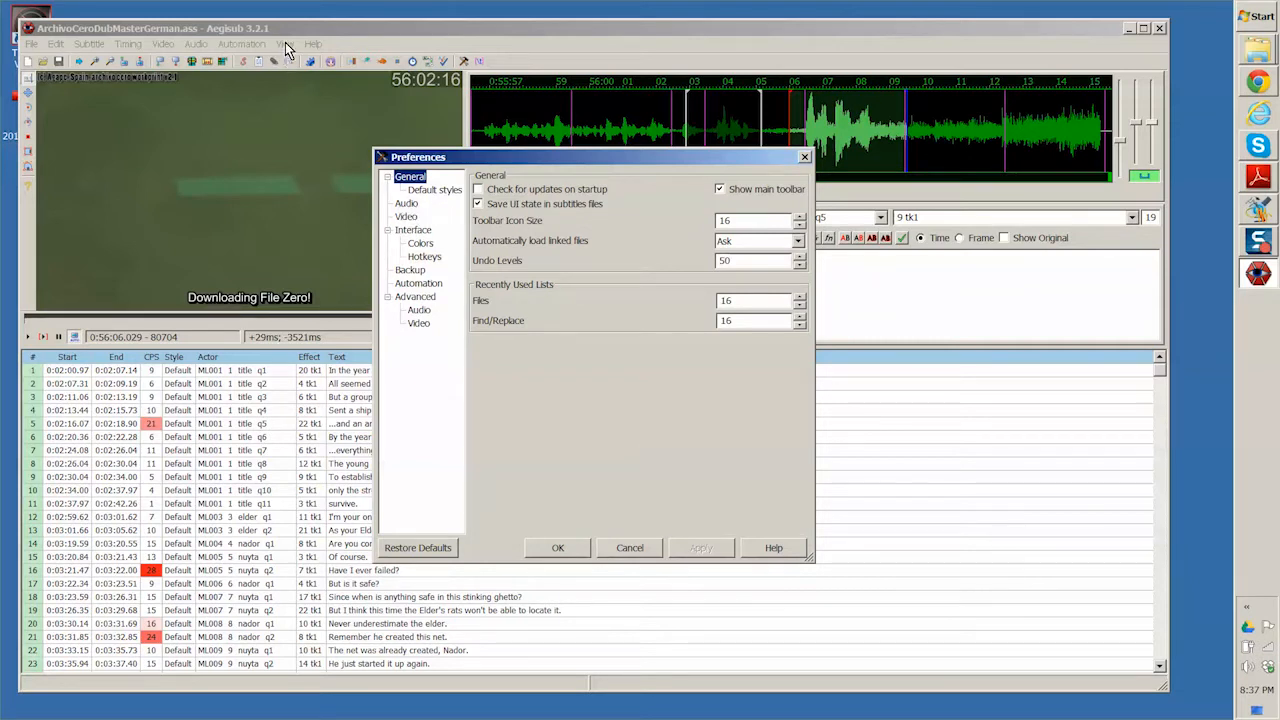
click(406, 217)
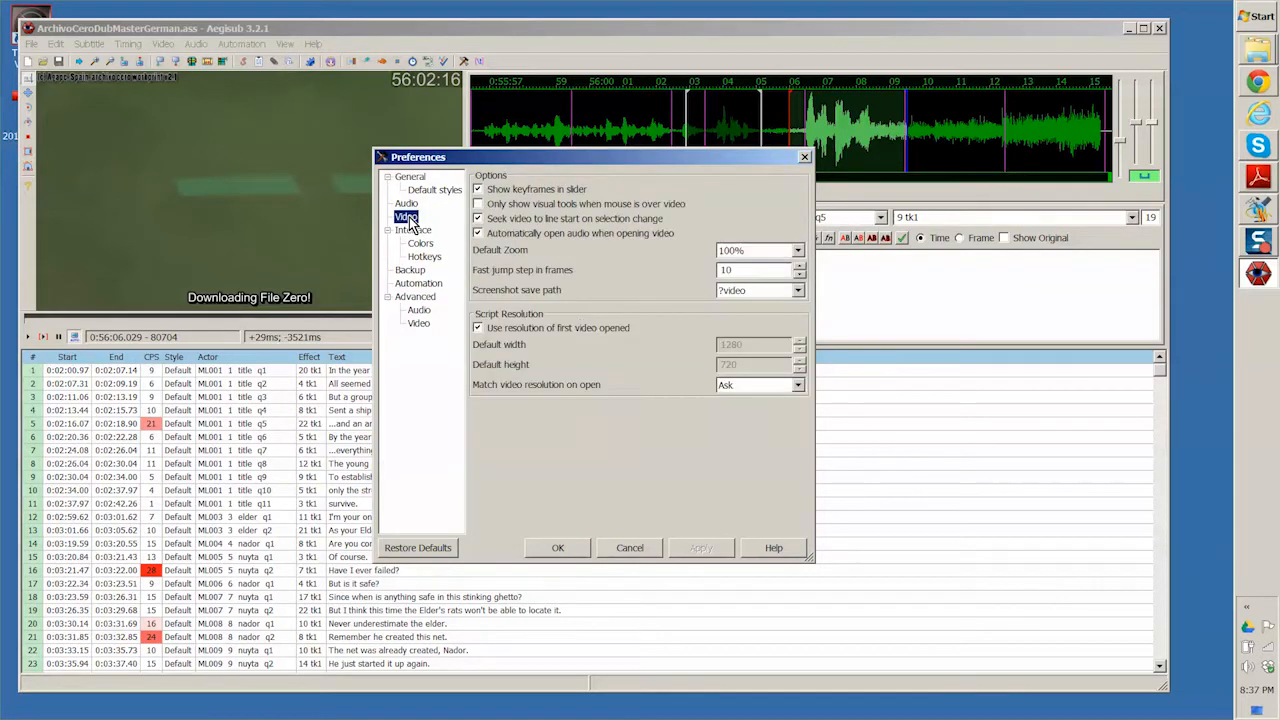
click(425, 257)
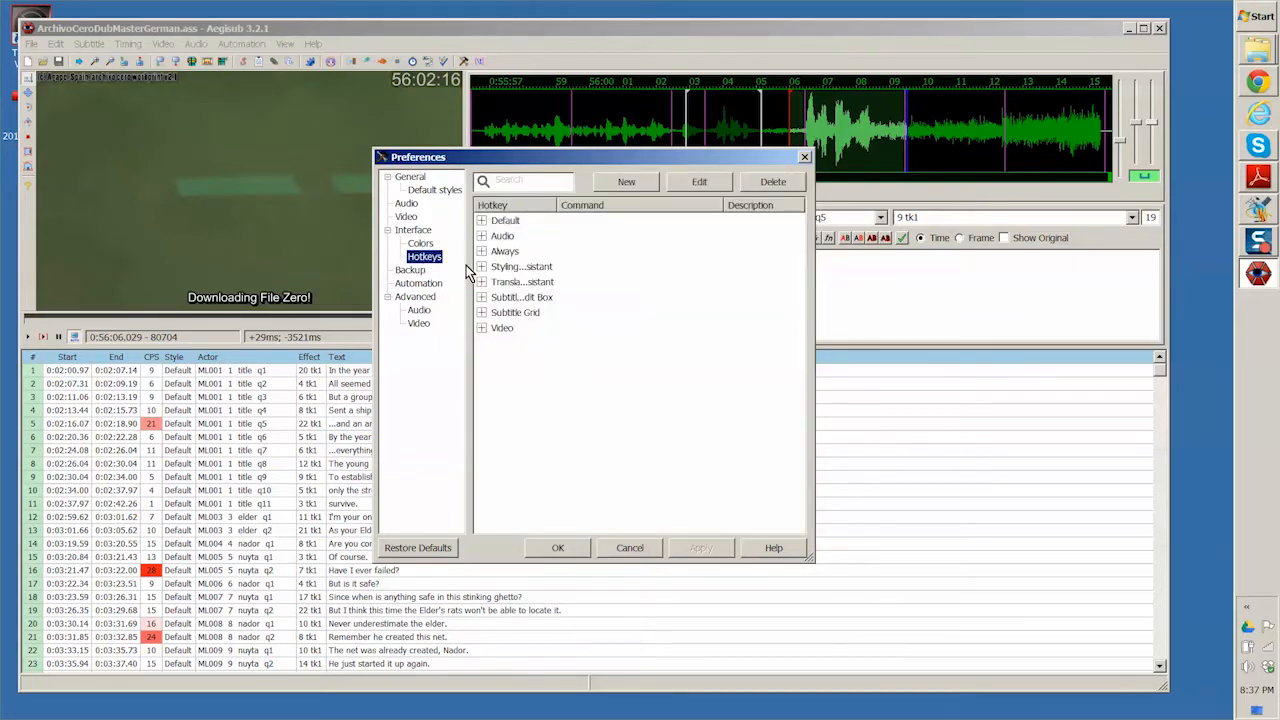
- Expand the Default hotkey group and find the hotkey assigned to the video/play command
click(482, 221)
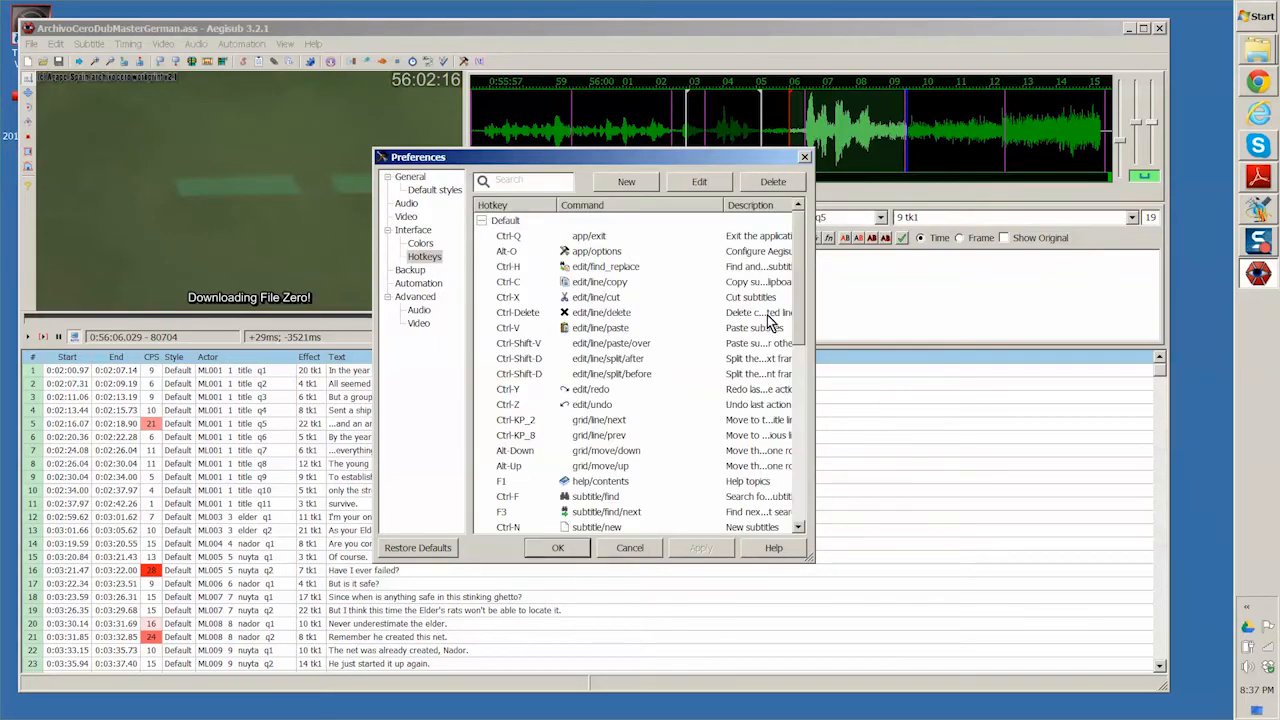
drag(795, 306, 803, 457)
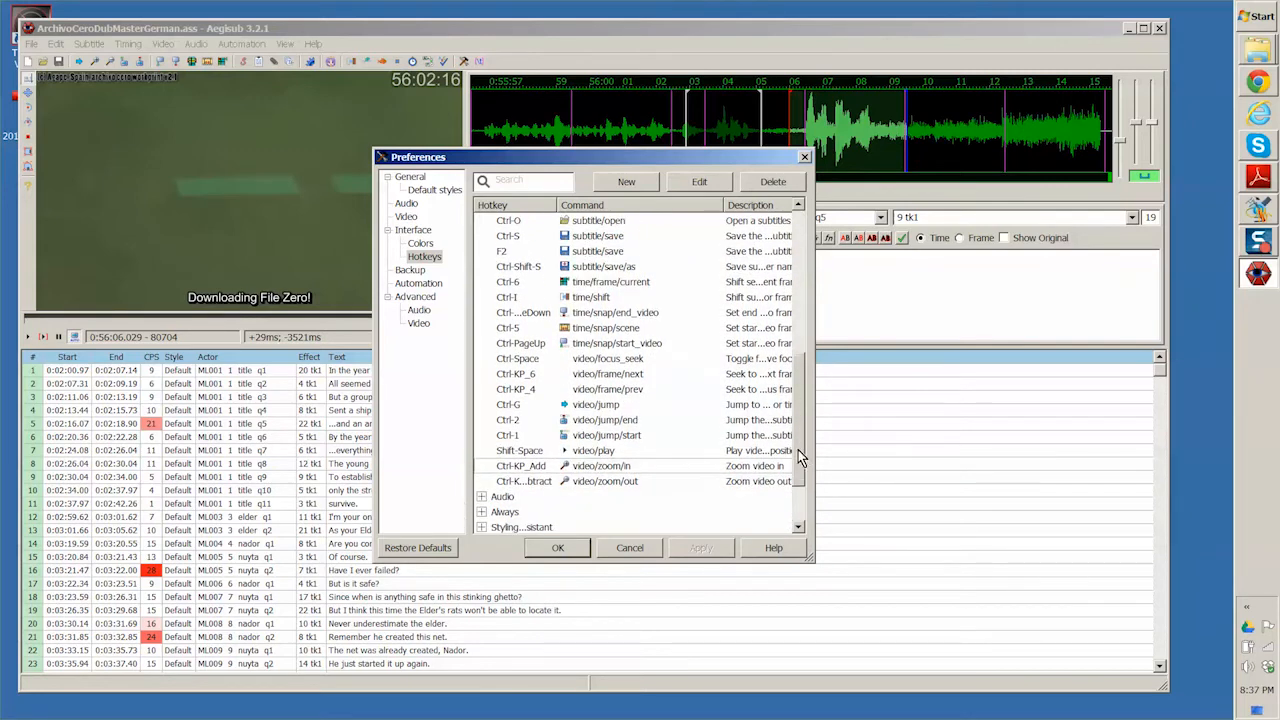
click(531, 452)
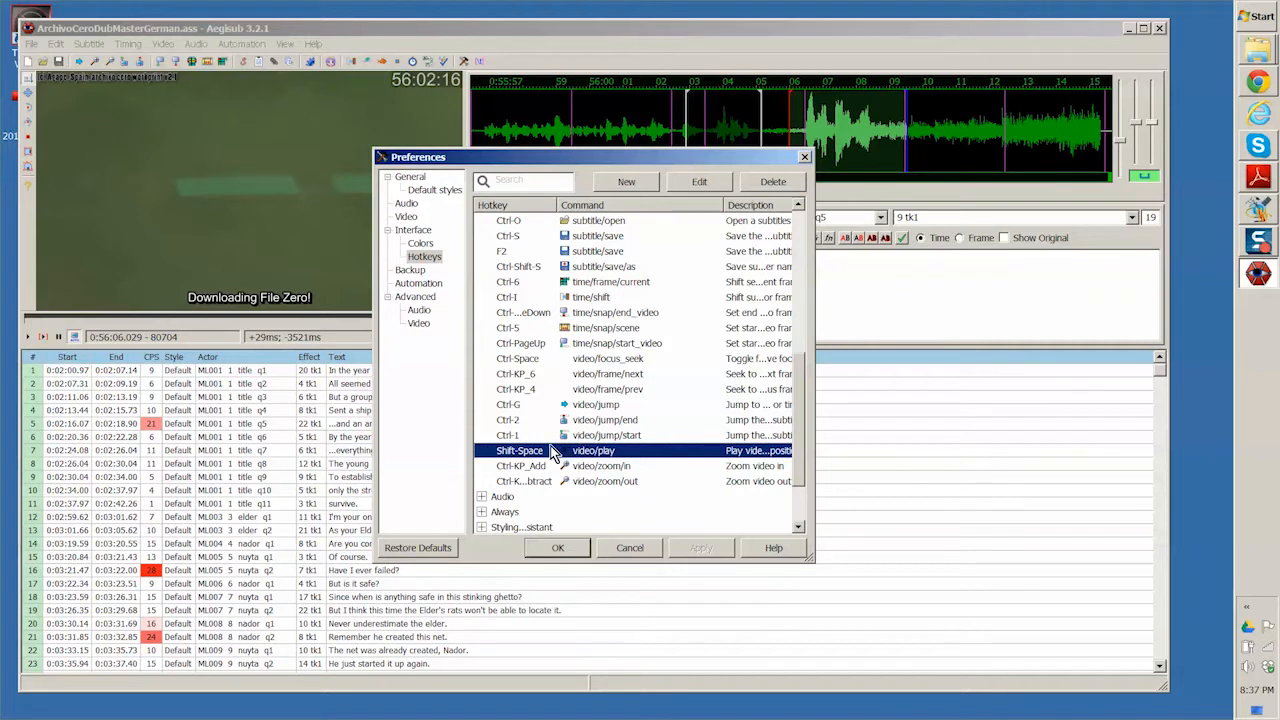
- Examine the hotkeys for time/snap/end_video and time/snap/start_video, widening the Hotkey column to read them in full, and accept the preferences
click(620, 318)
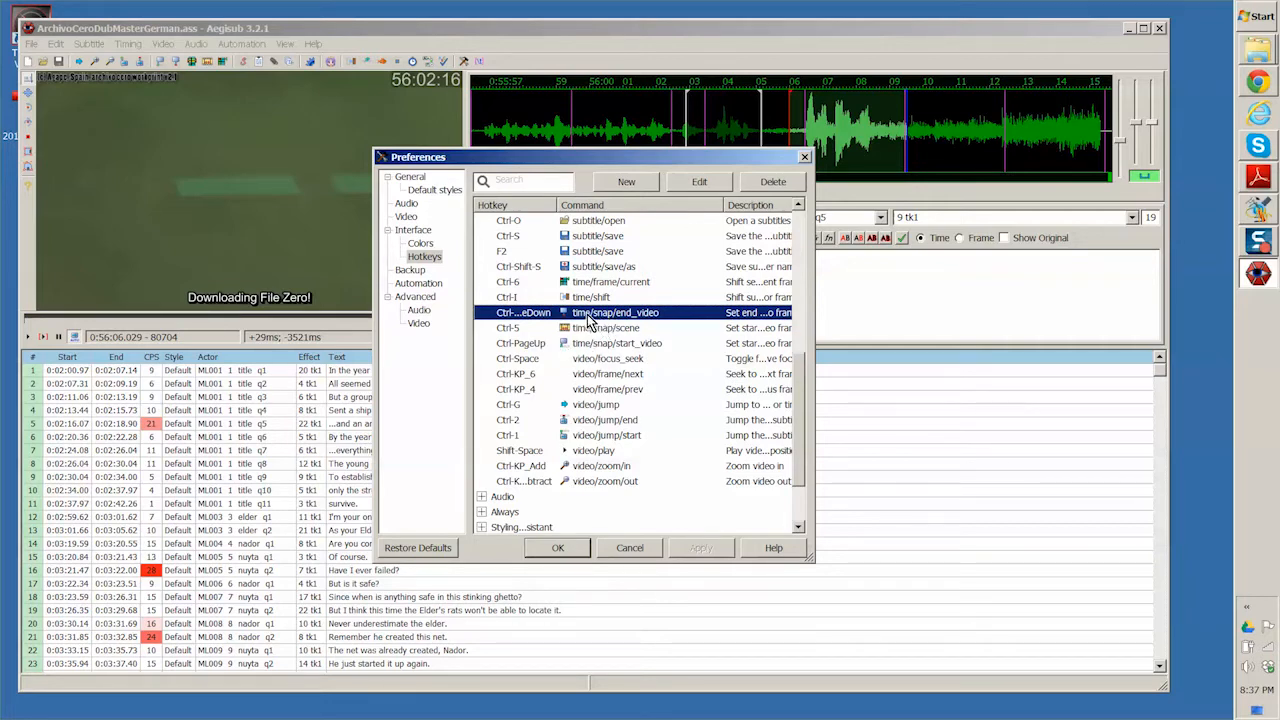
click(598, 316)
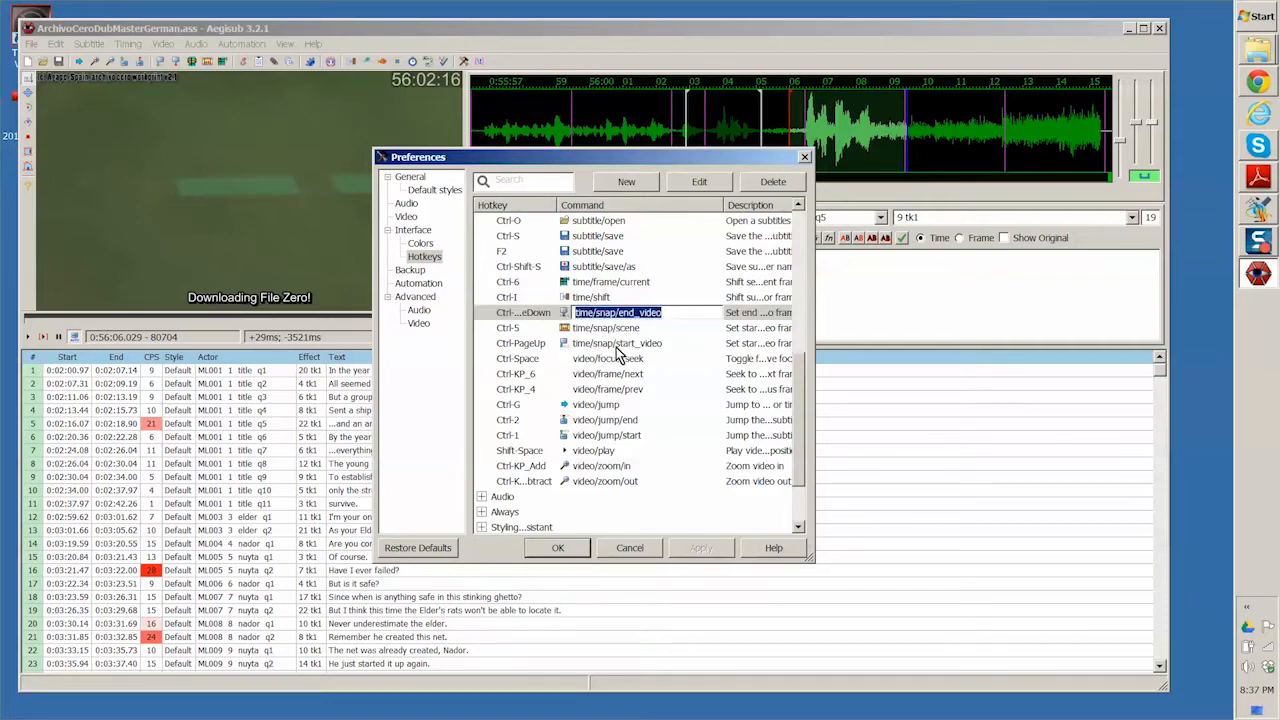
click(607, 346)
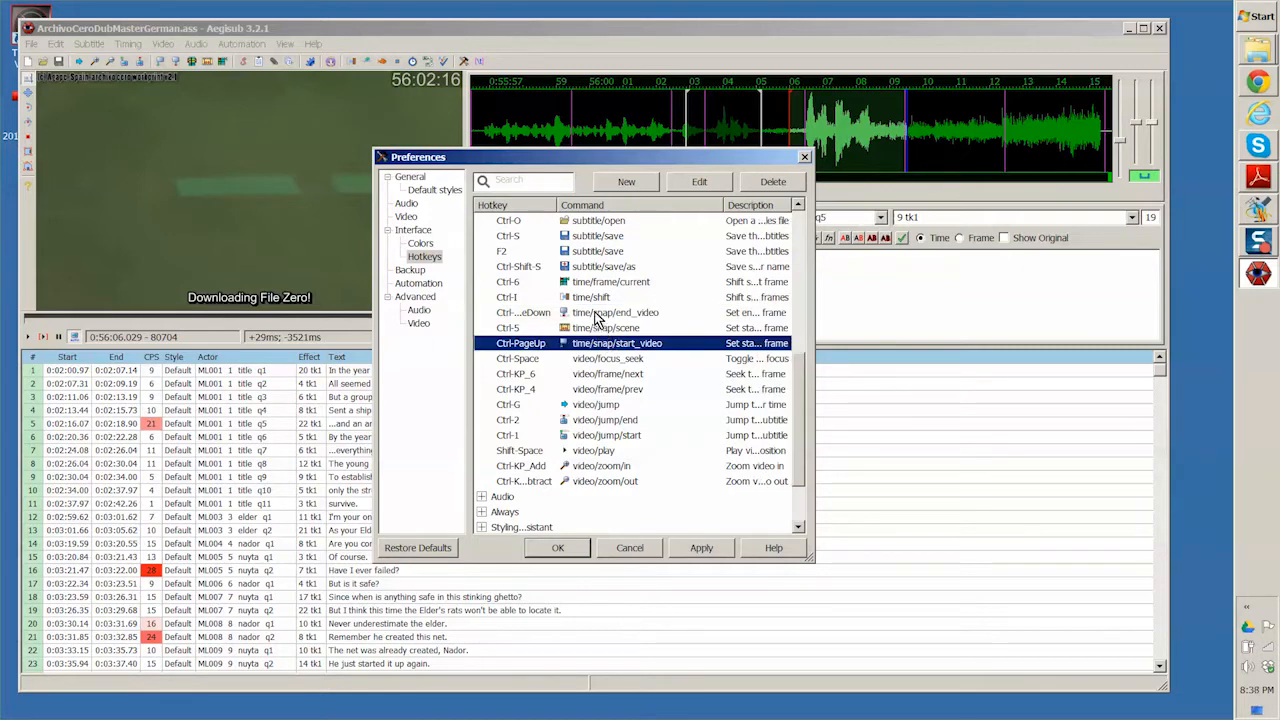
click(580, 316)
drag(557, 204, 597, 204)
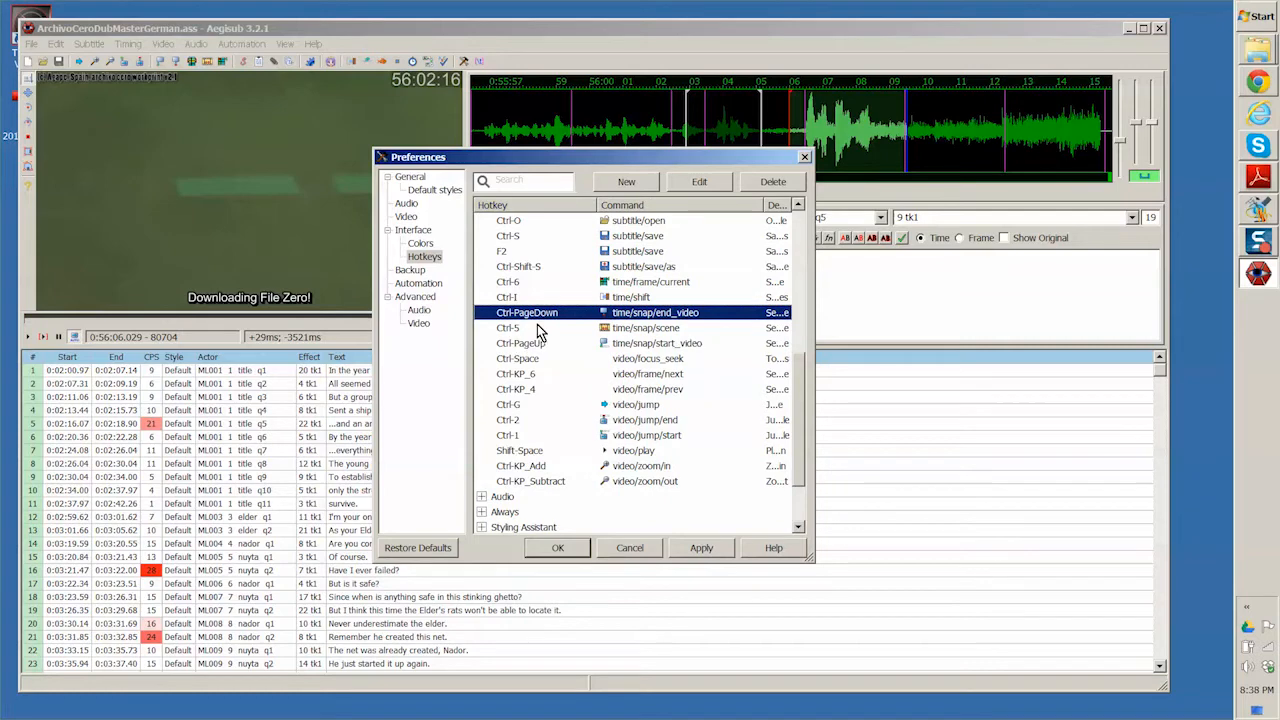
click(558, 550)
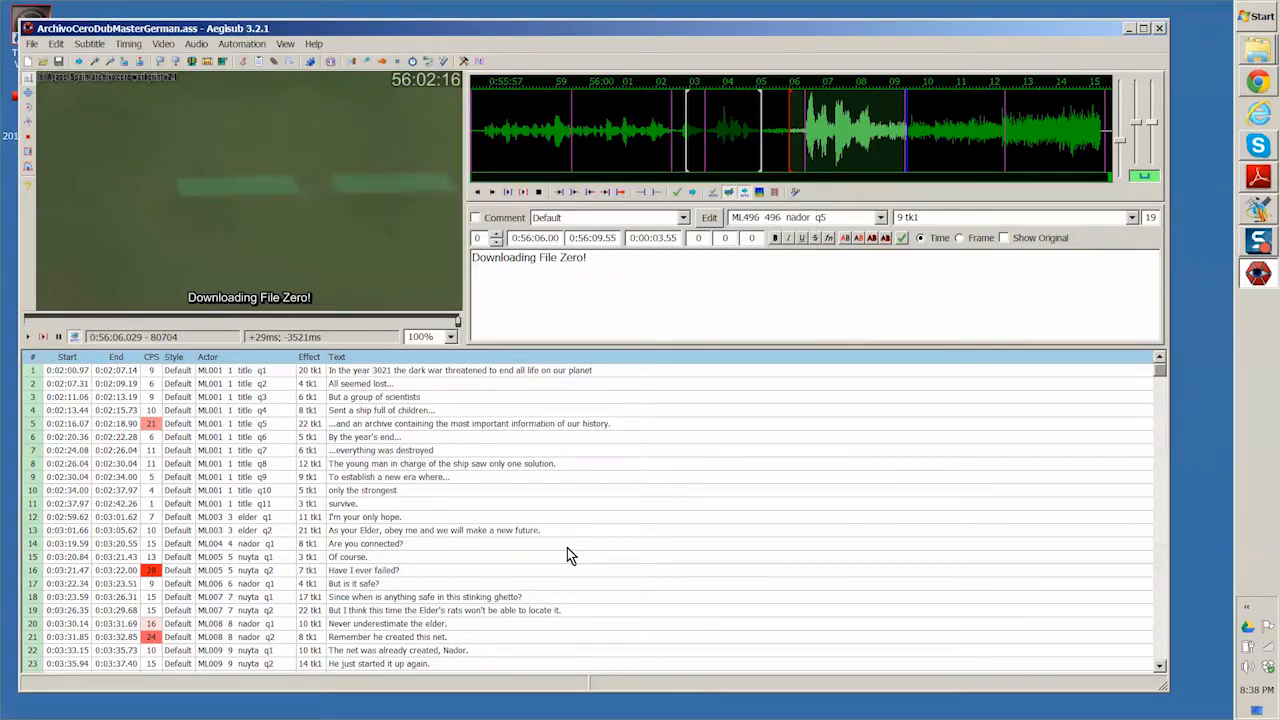
- Examine the actor code, effect value and text of the "Downloading File Zero!" subtitle line
drag(733, 217, 824, 217)
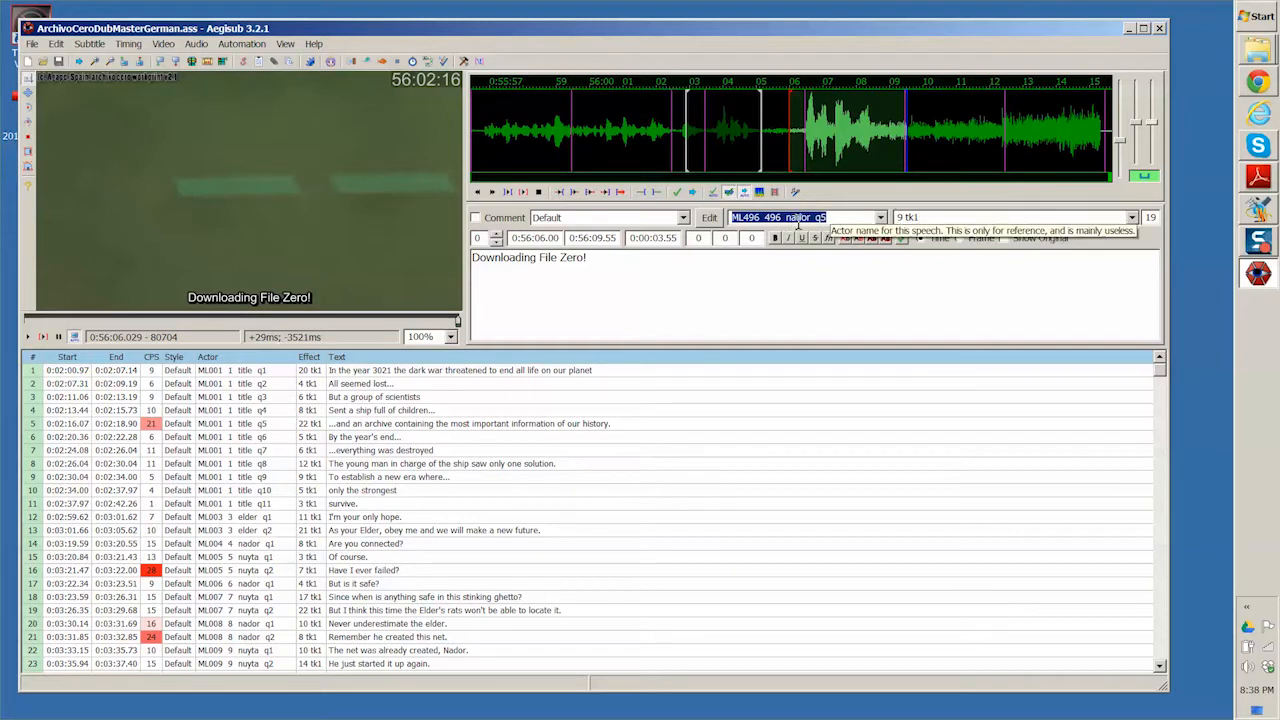
click(966, 217)
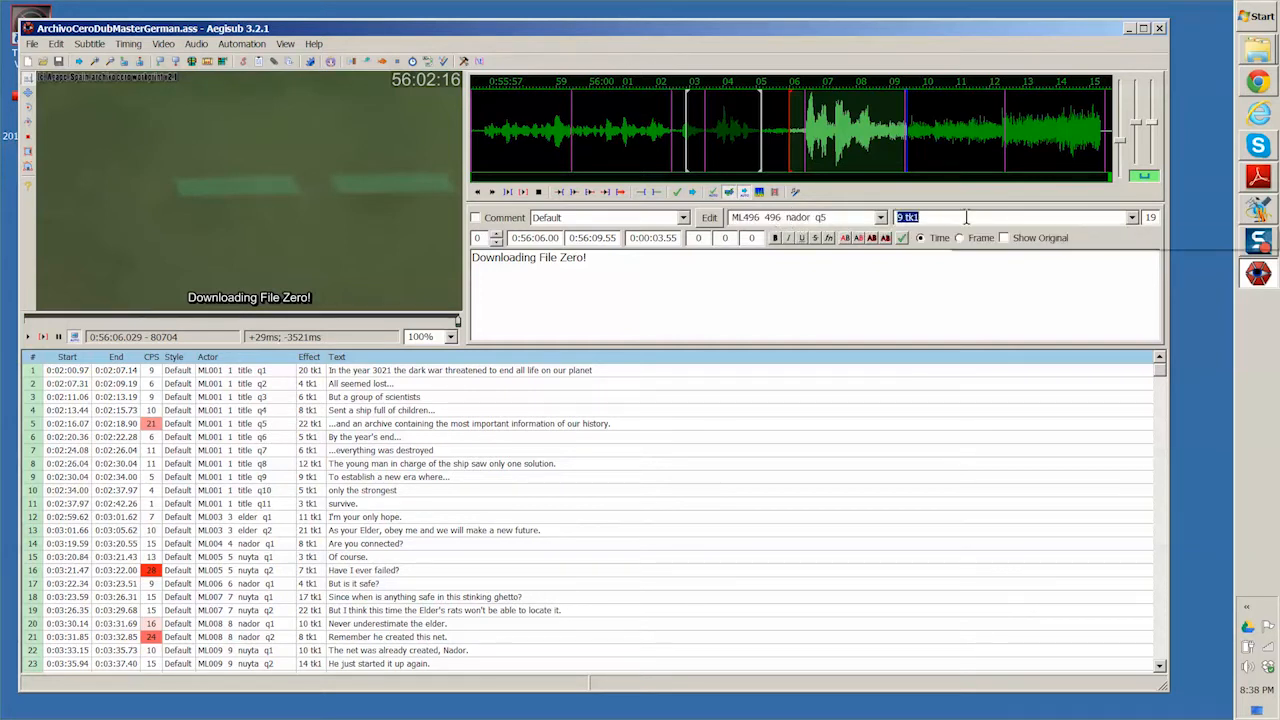
click(607, 259)
click(832, 217)
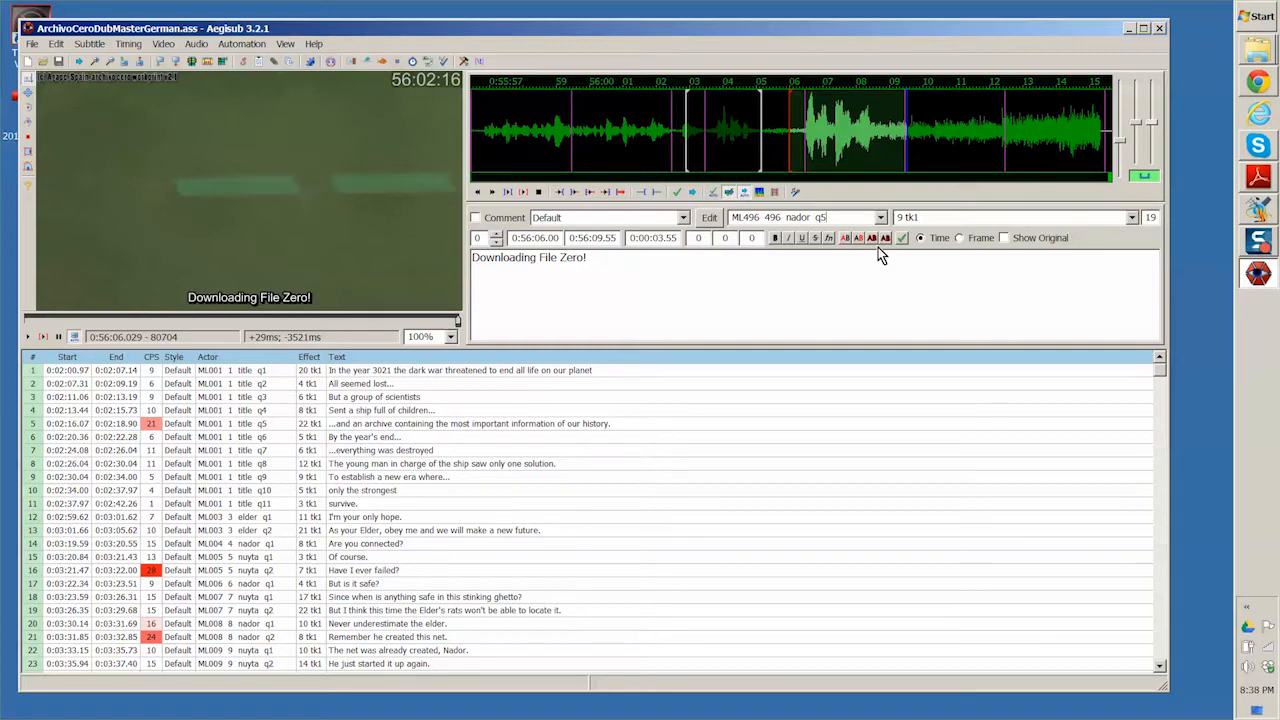
- Search the Text field of all rows for "he thought he had", starting from subtitle line 4, and close the search
click(467, 411)
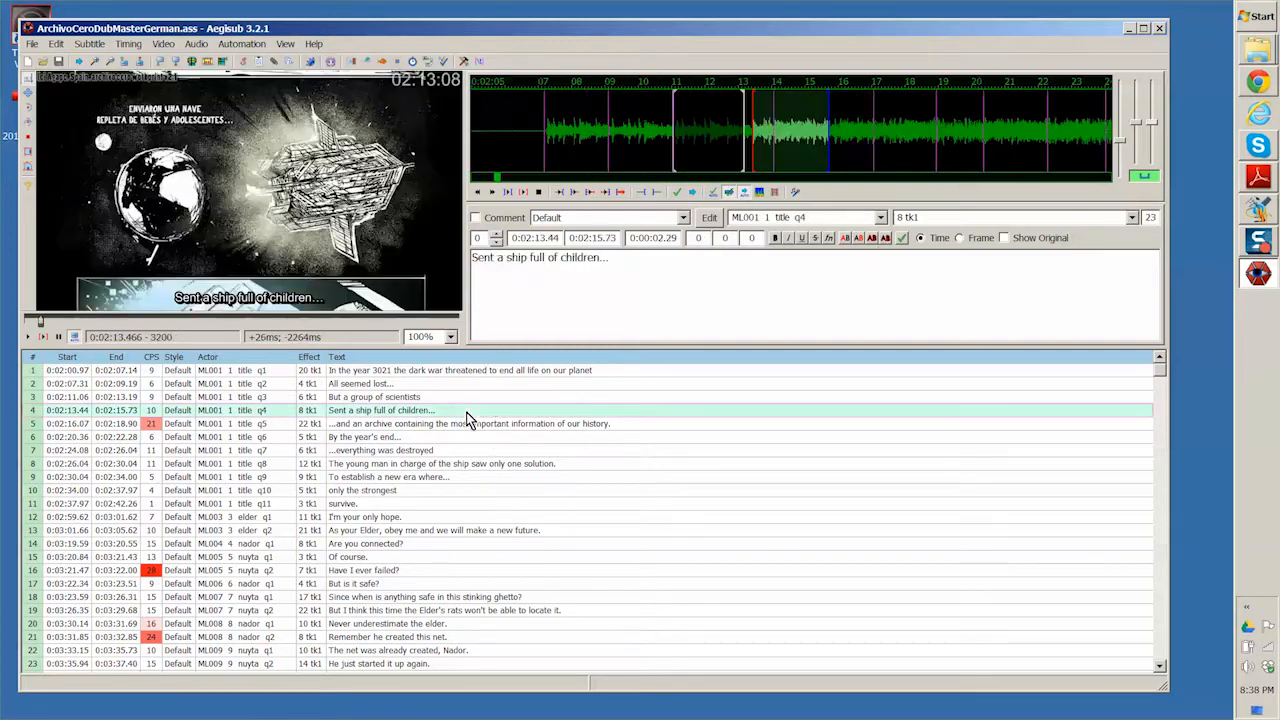
key(ctrl+f)
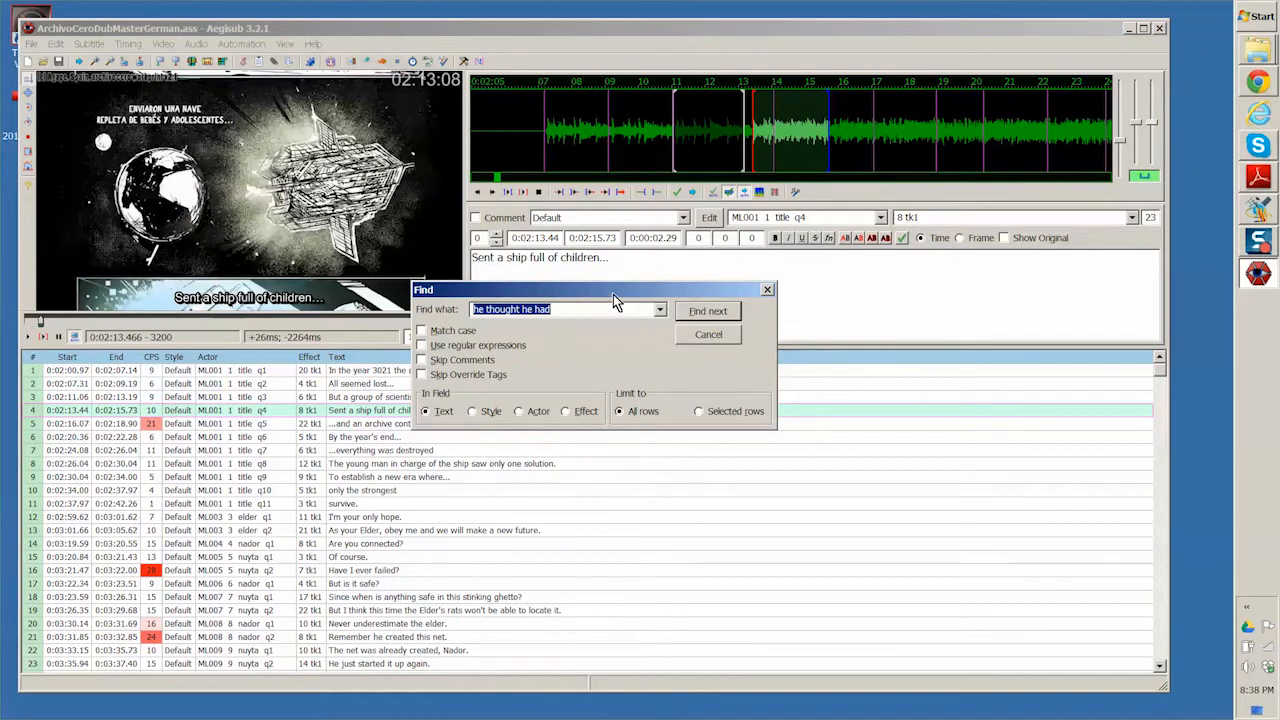
drag(613, 291, 630, 282)
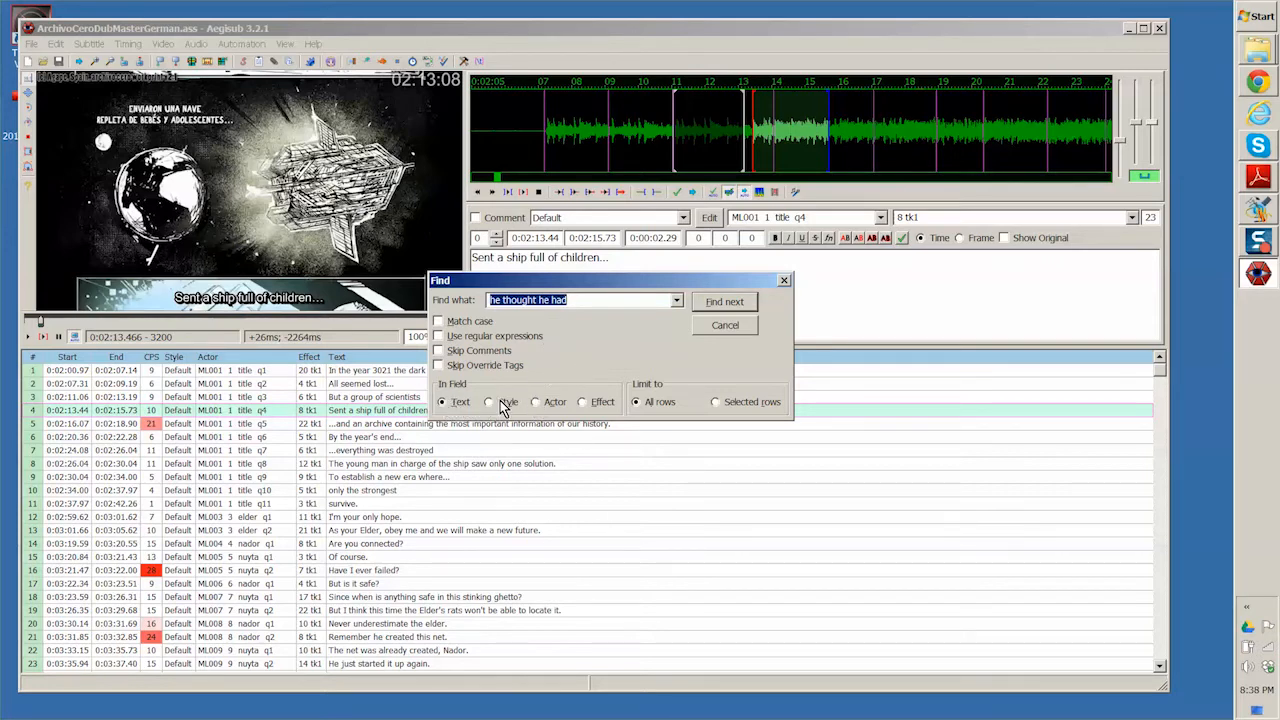
click(536, 403)
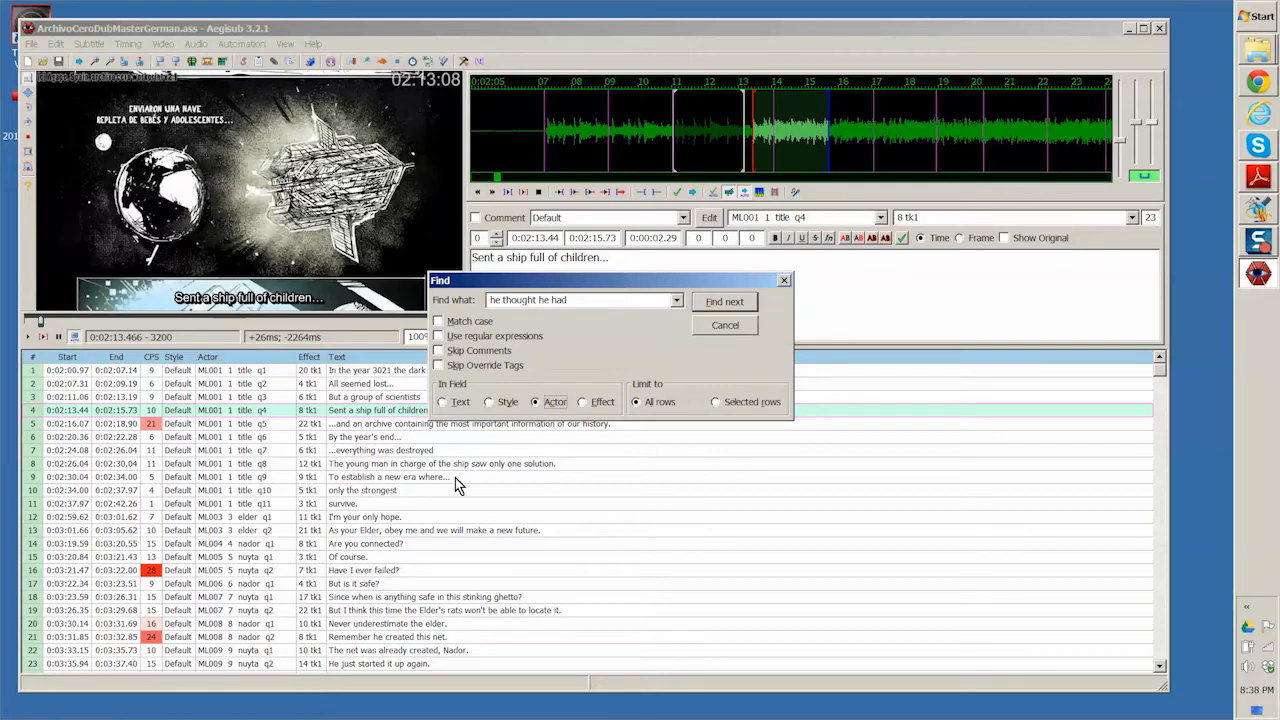
click(603, 411)
click(455, 406)
click(735, 305)
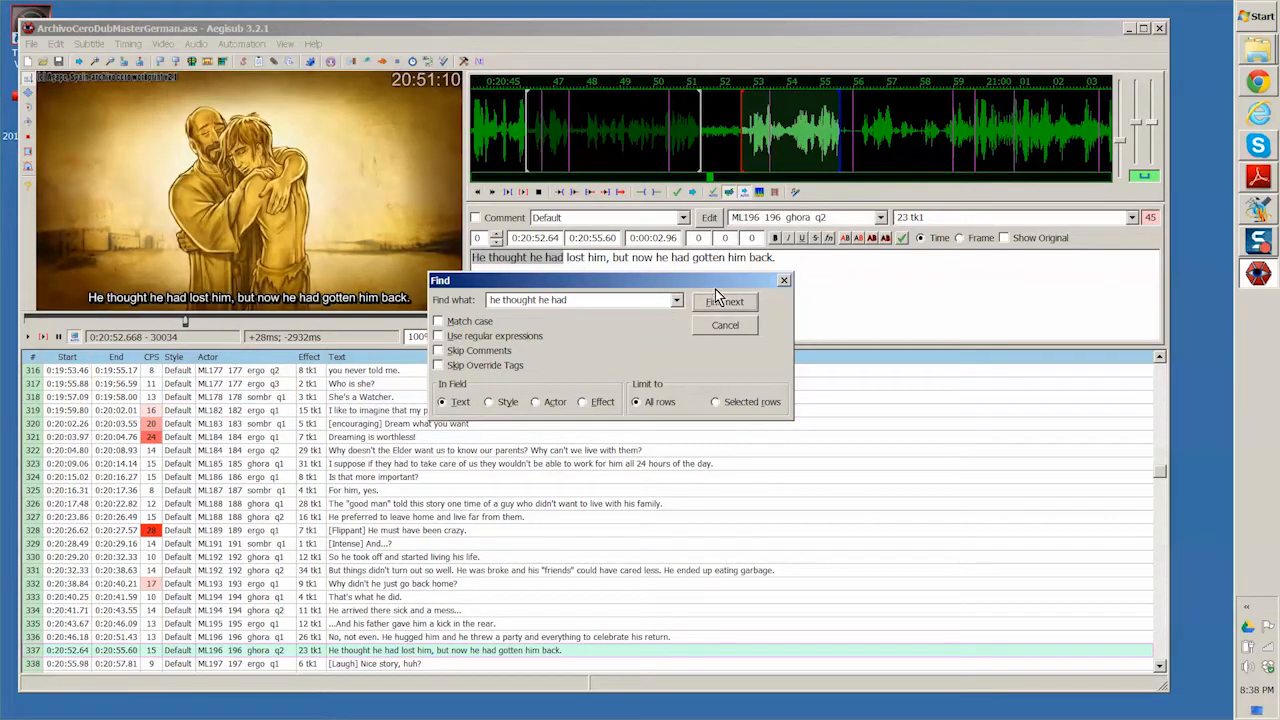
click(784, 283)
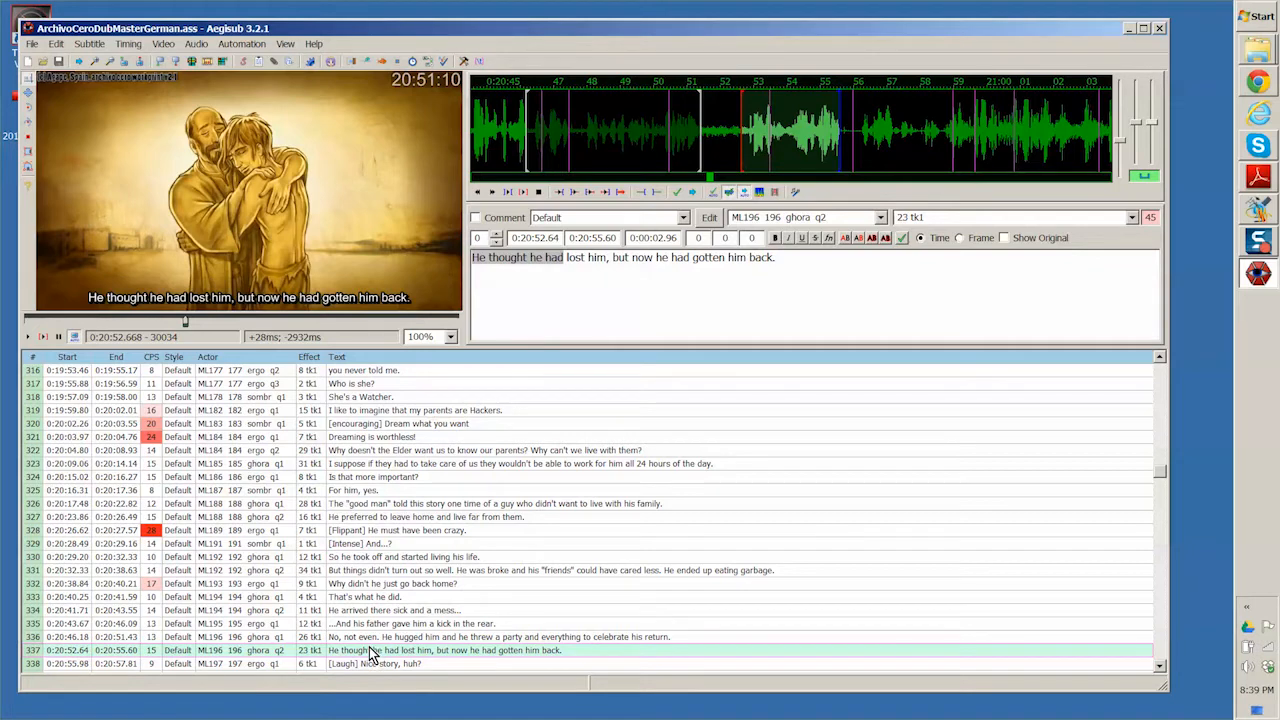
- Play subtitle line 337 and replace its text with "Er dachte, er ihn verloren hatte, aber jetzt ist er ihn bekommen hatte."
click(30, 337)
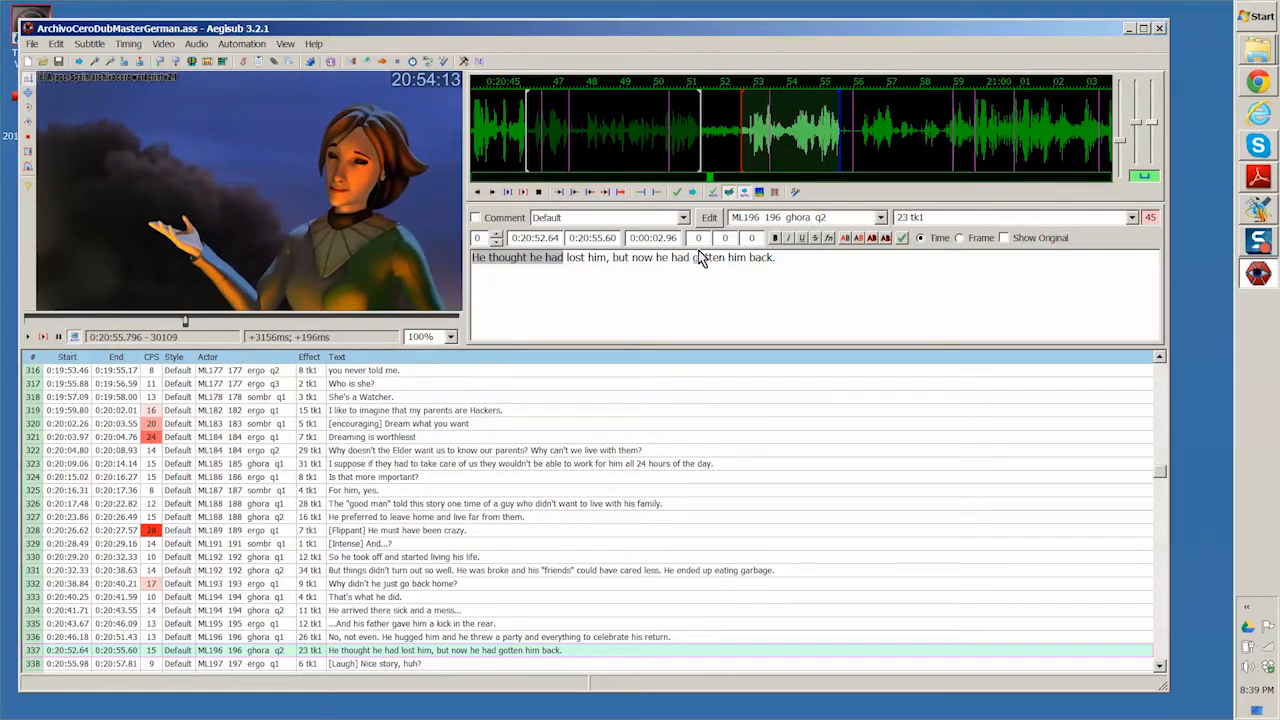
triple_click(830, 257)
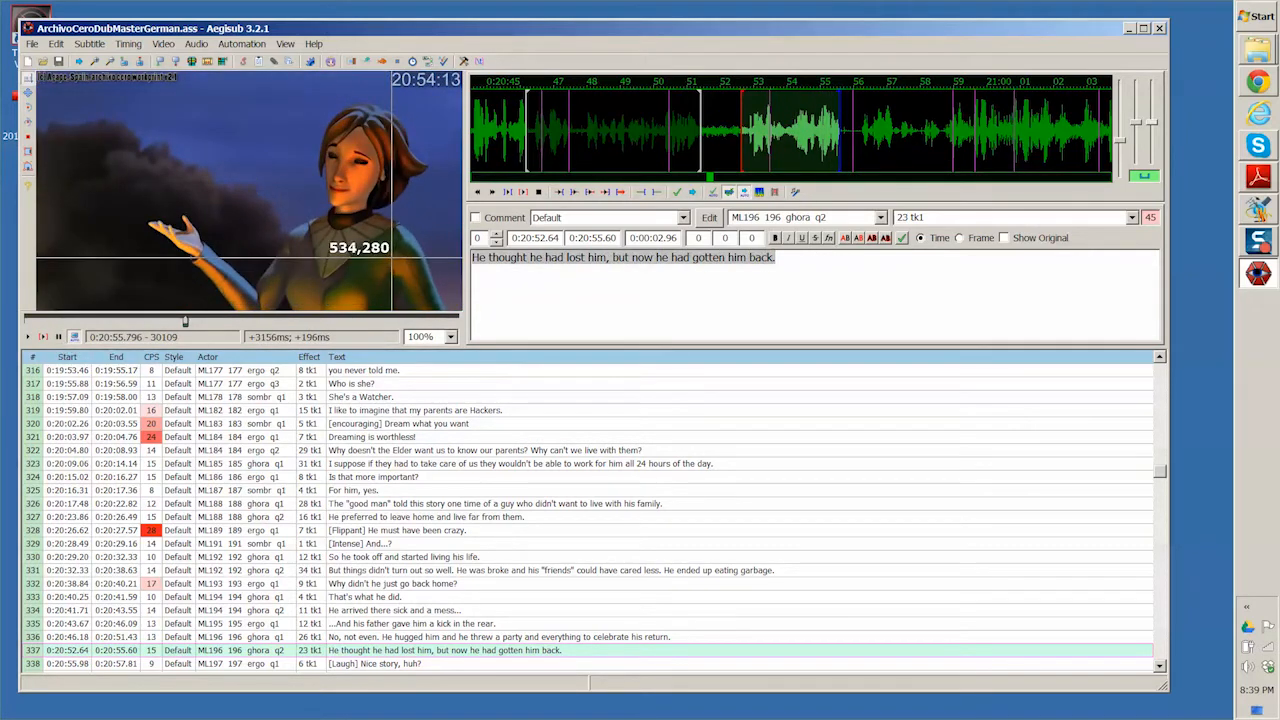
text(Er dachte, er ihn verloren hatte, aber jetzt ist er ihn bekommen hatte.)
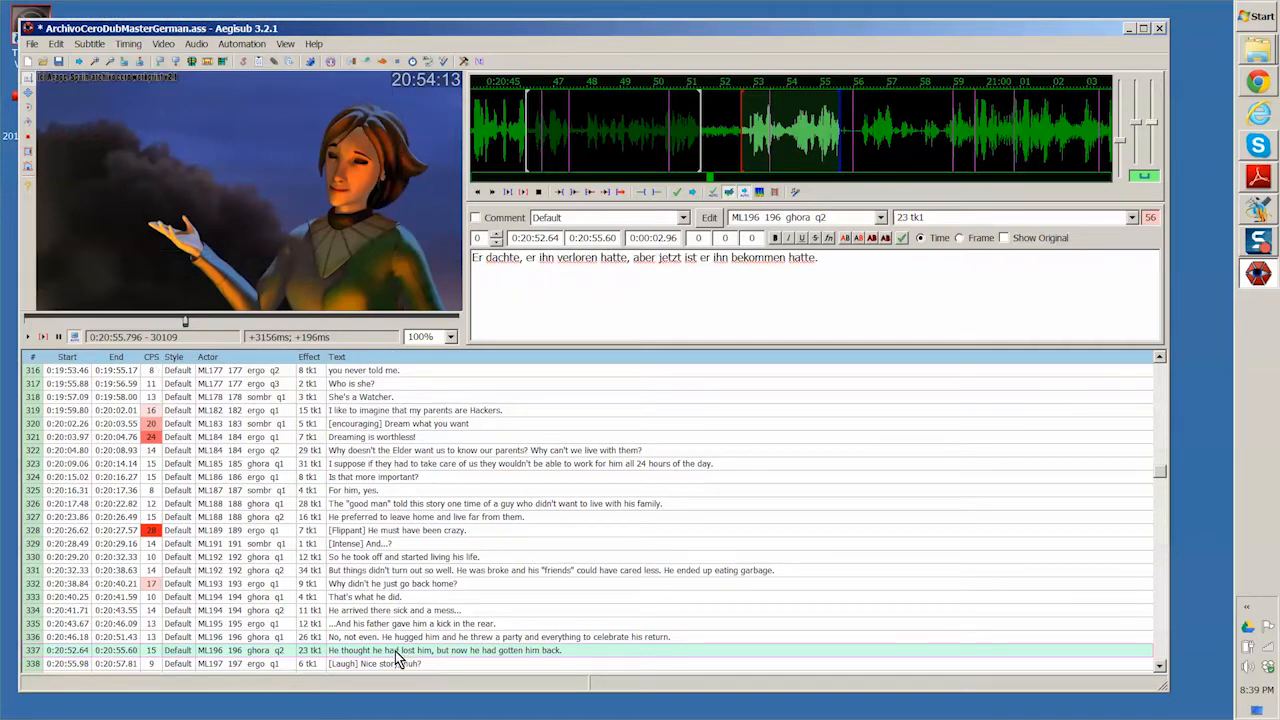
click(394, 651)
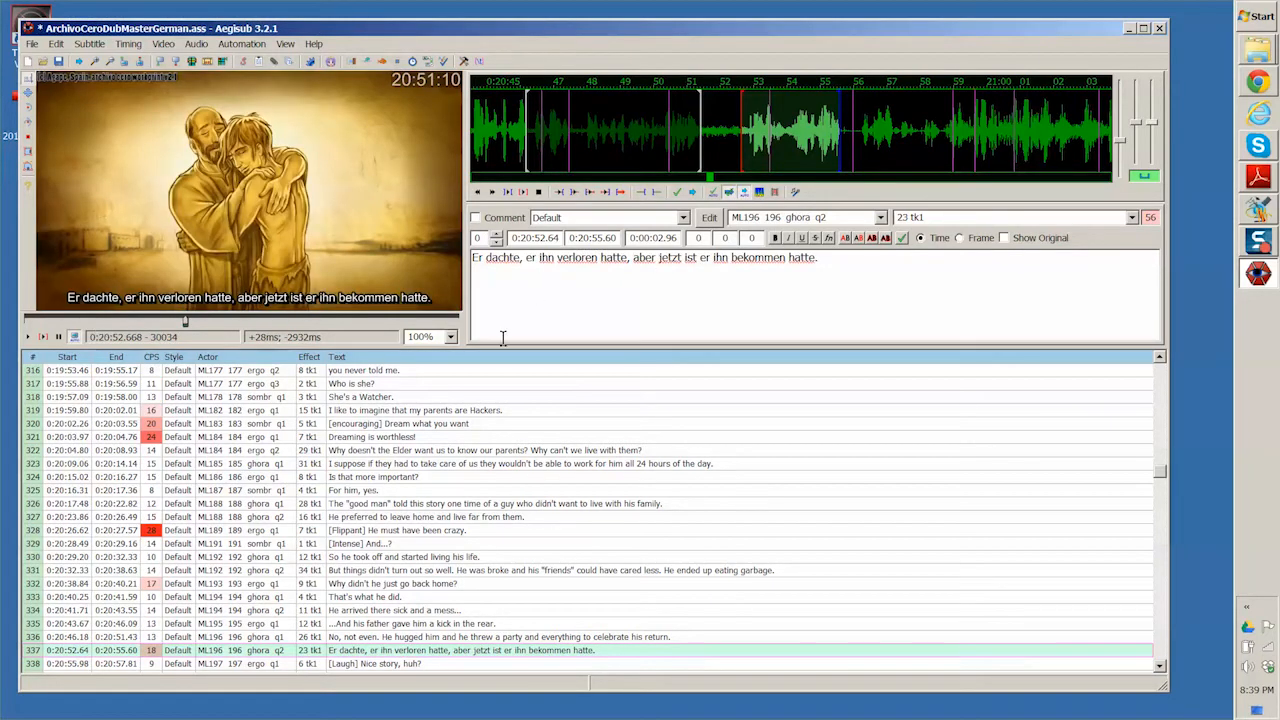
- Enlarge the video to 150% and play the translated line 337, continuing into the following subtitle before pausing
click(451, 338)
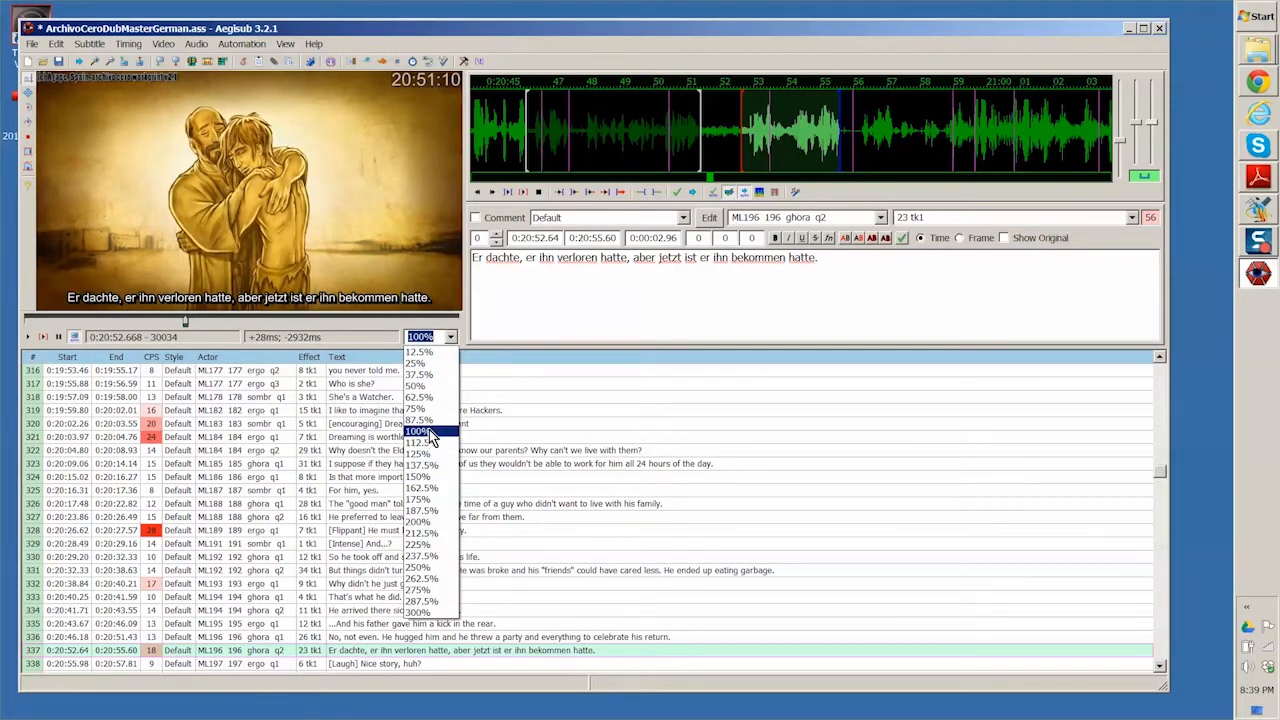
click(428, 476)
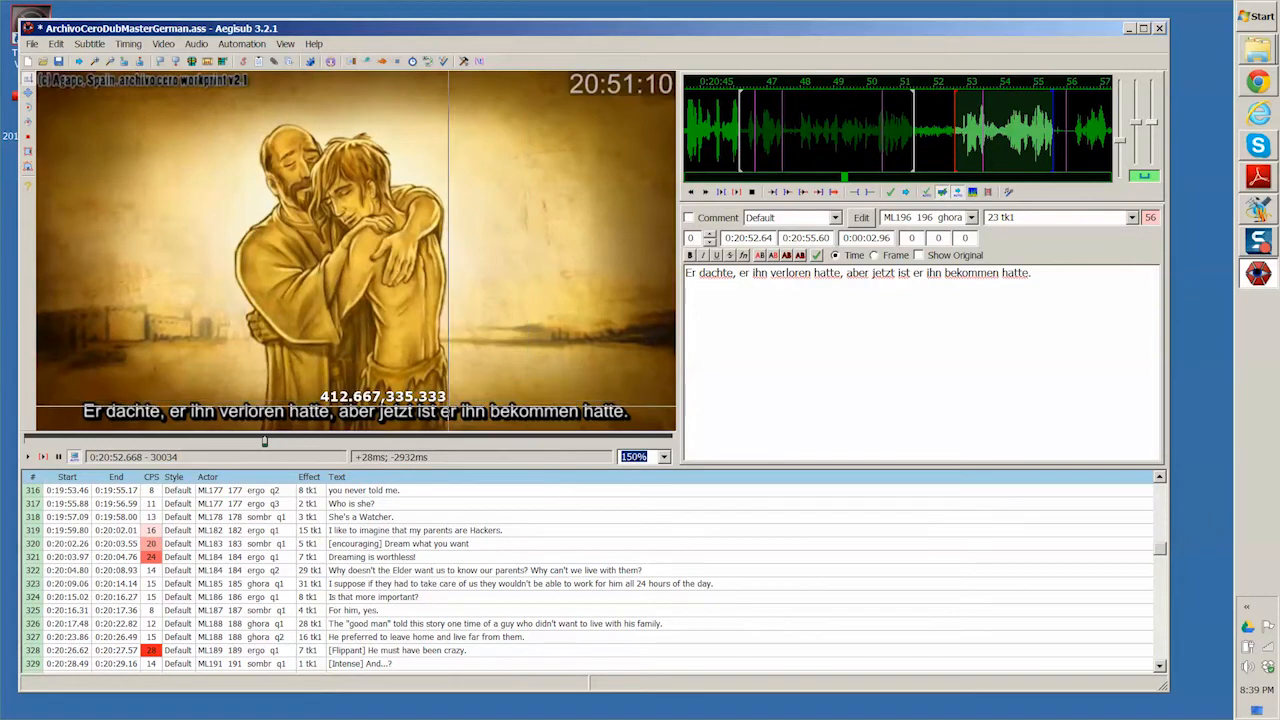
click(43, 457)
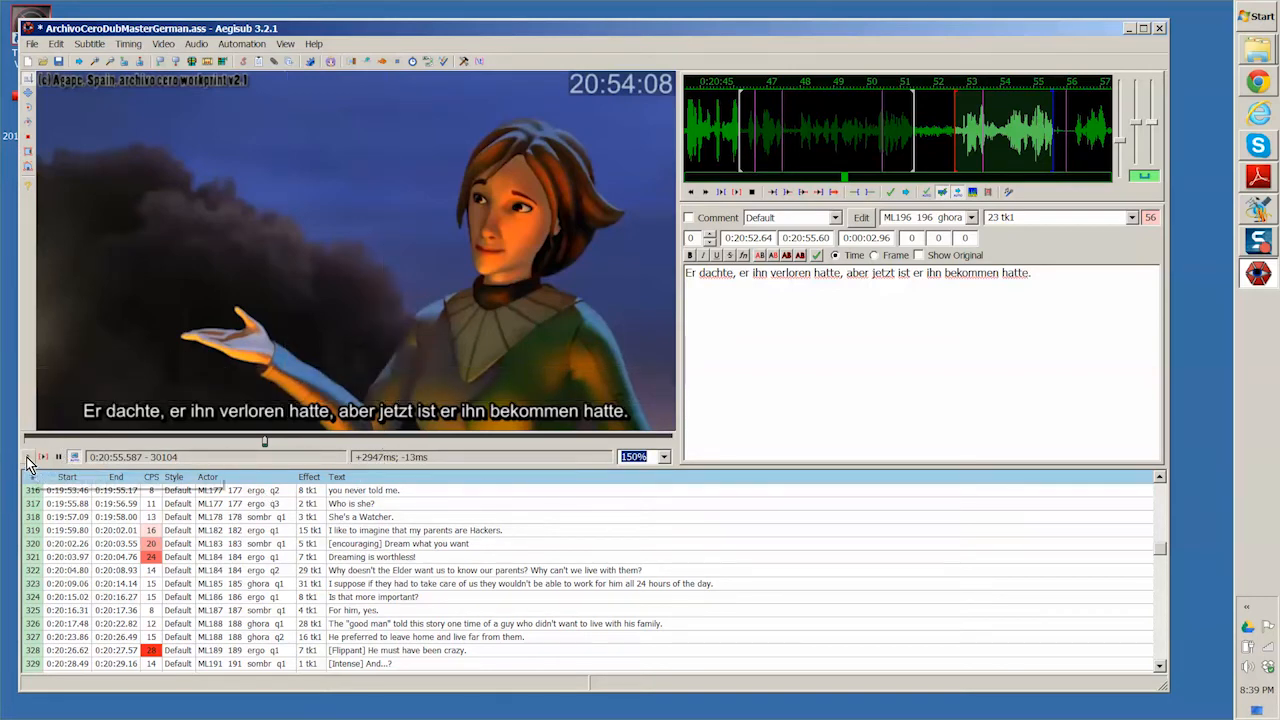
click(28, 458)
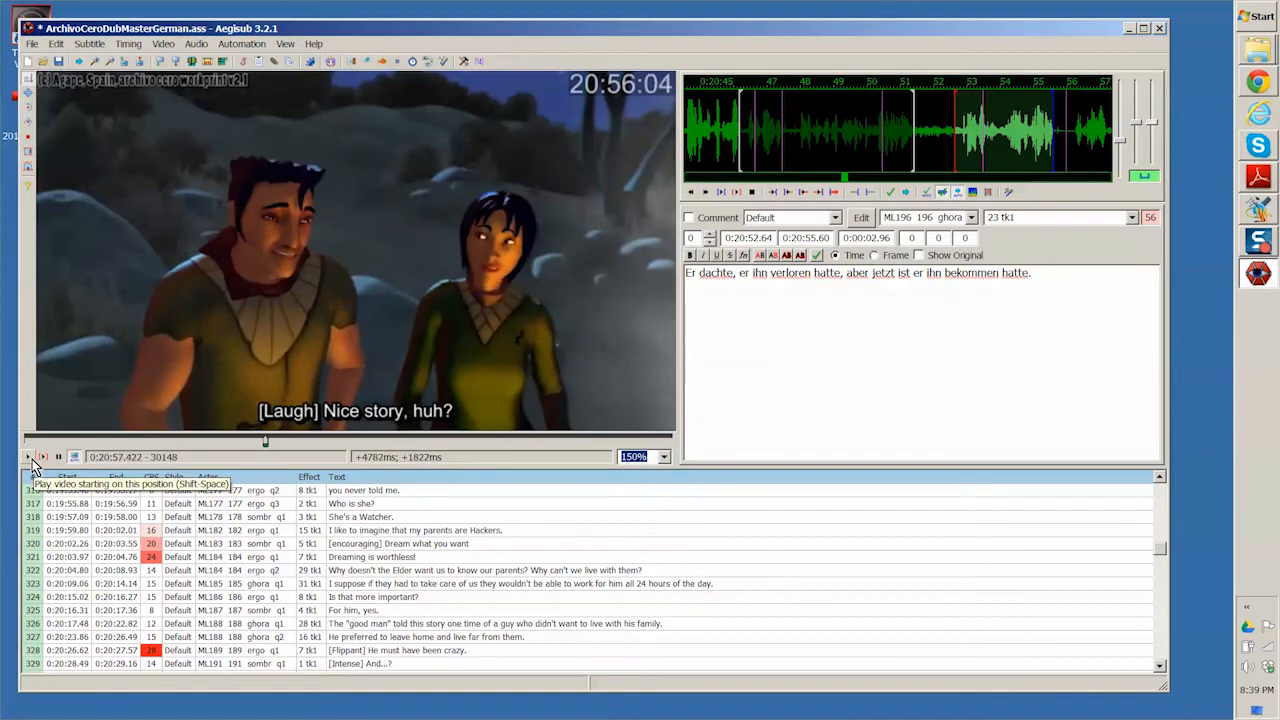
click(60, 458)
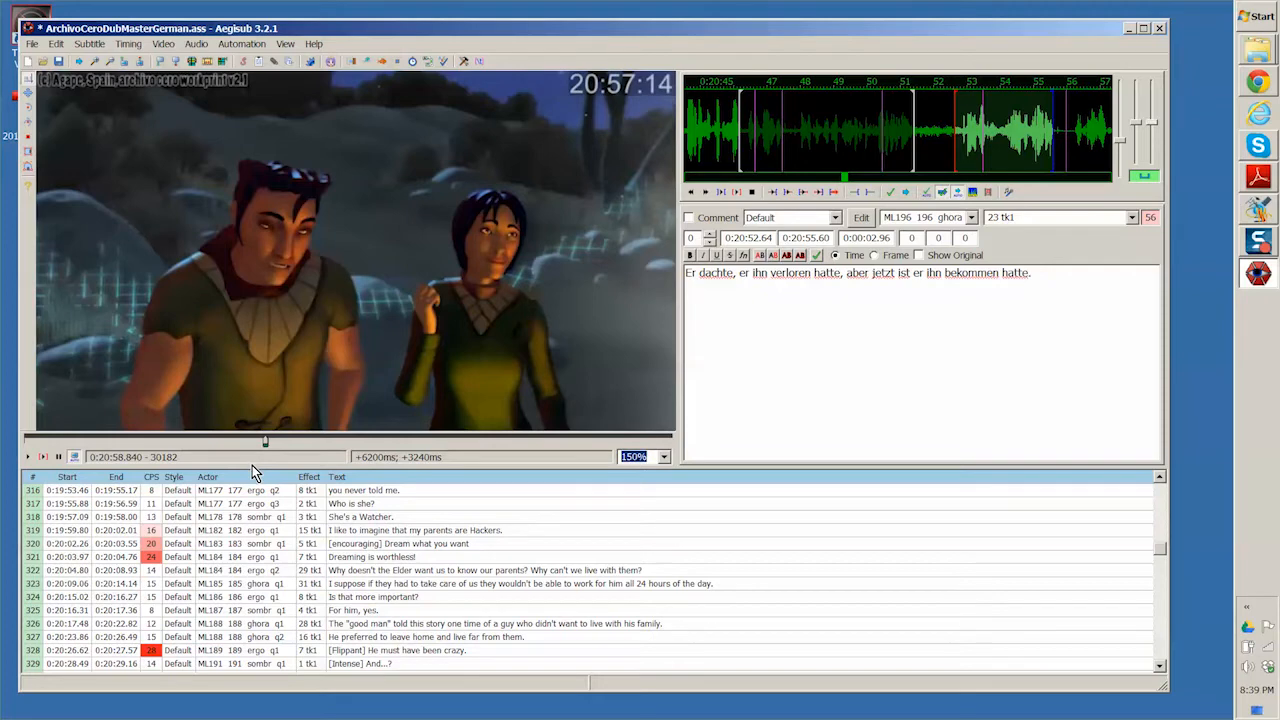
- Compare the actor codes and effect values of subtitle lines 26 and 27, which share the "[mocking] without historical knowledge" text
drag(1160, 548, 1175, 495)
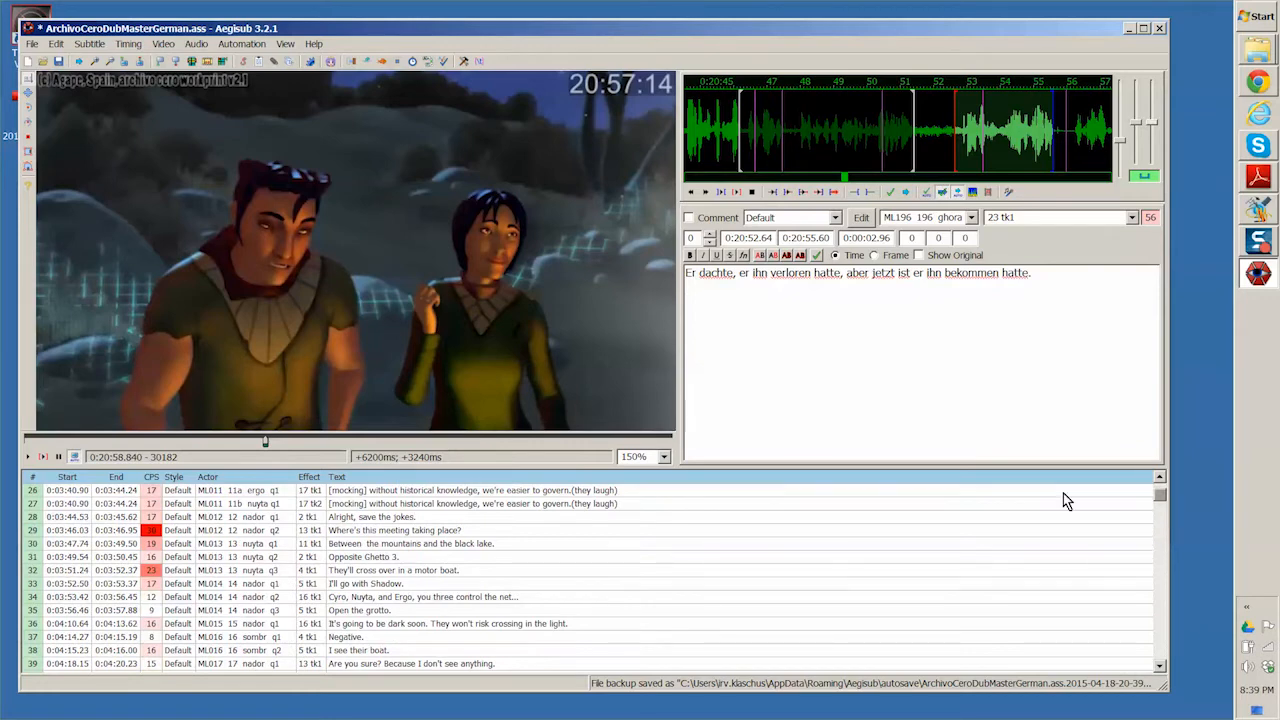
click(888, 494)
click(1161, 475)
click(1161, 475)
click(1161, 475)
click(1161, 475)
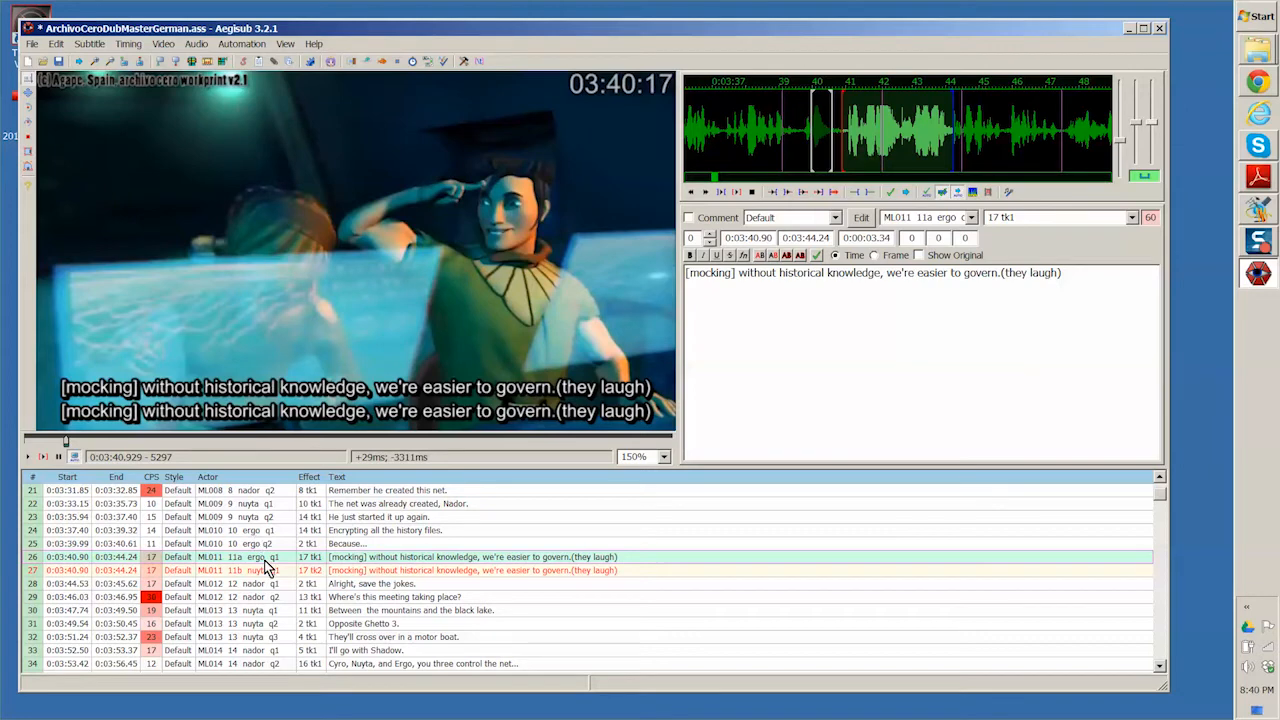
click(390, 570)
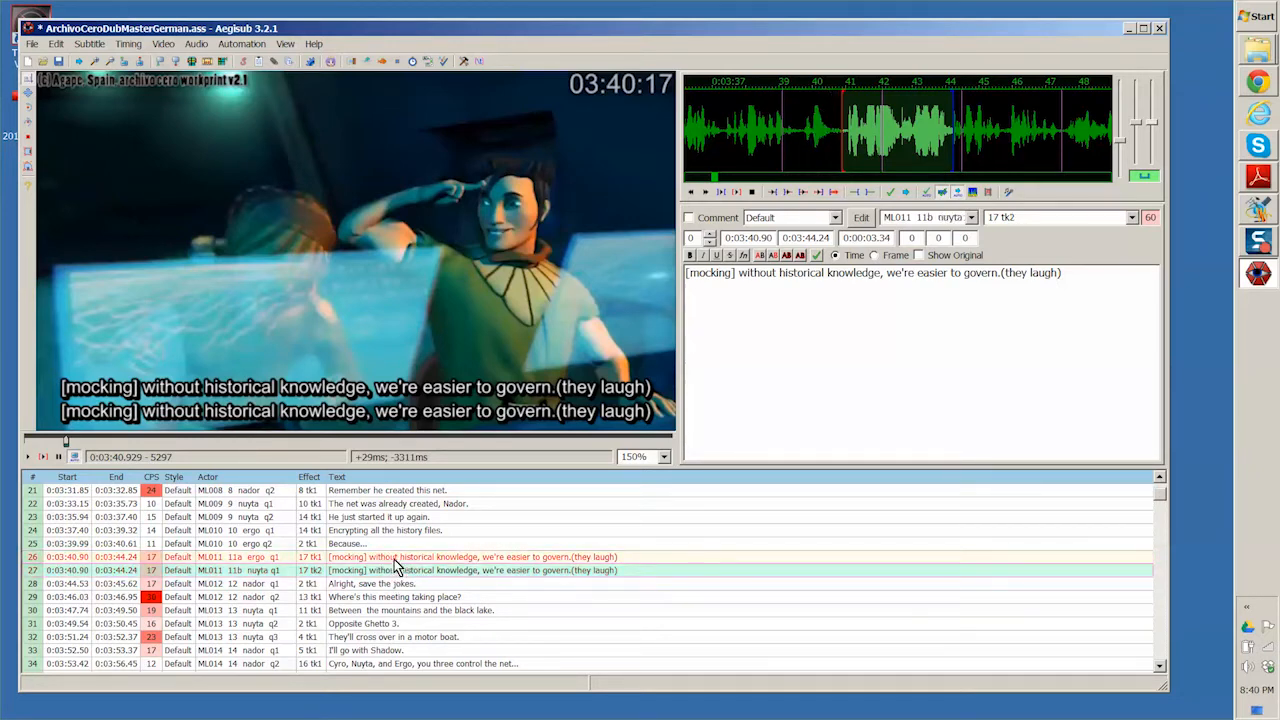
click(395, 558)
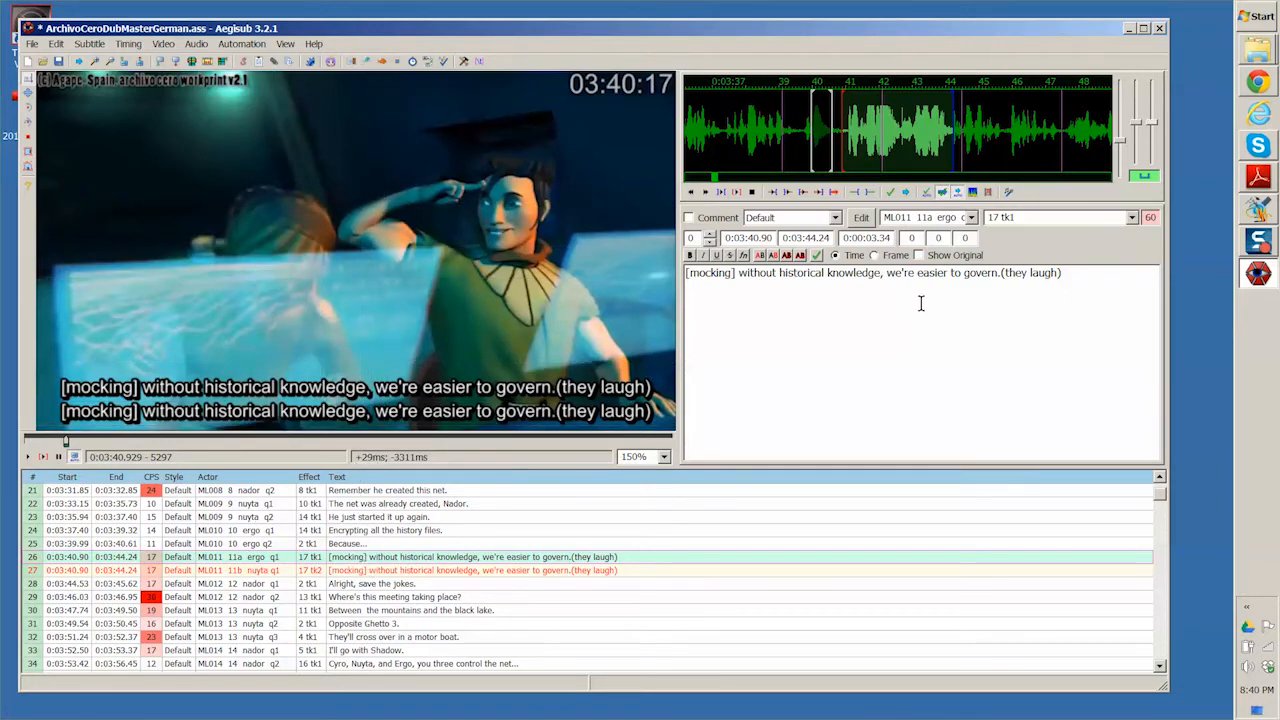
click(355, 569)
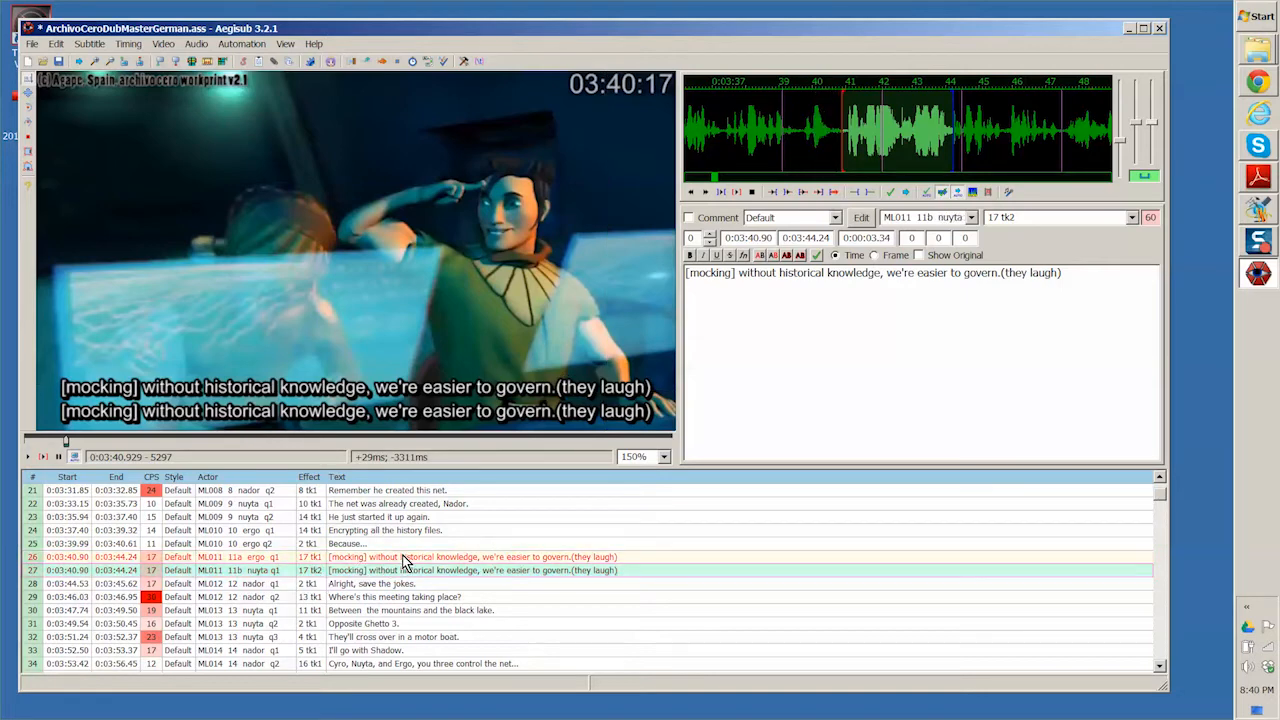
- Inspect the actor codes of subtitle lines 26 and 27, highlighting the character name in line 26 and the whole code in line 27
click(404, 557)
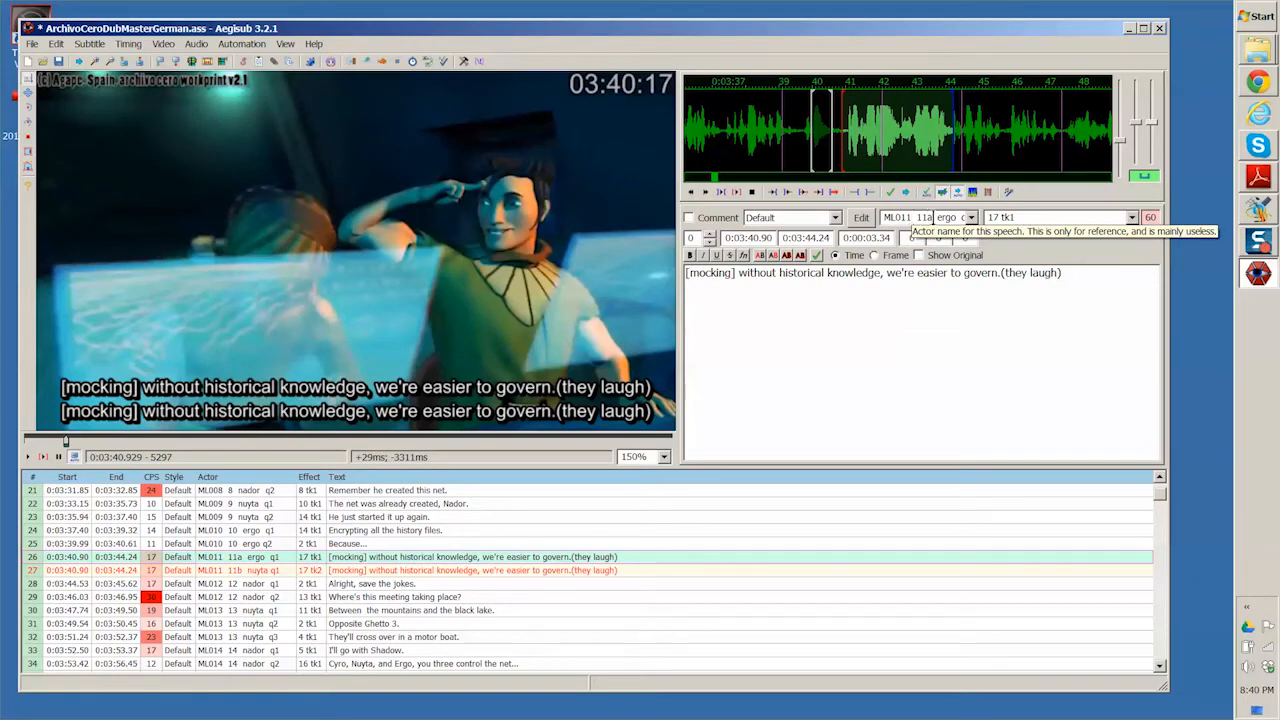
double_click(933, 218)
click(924, 218)
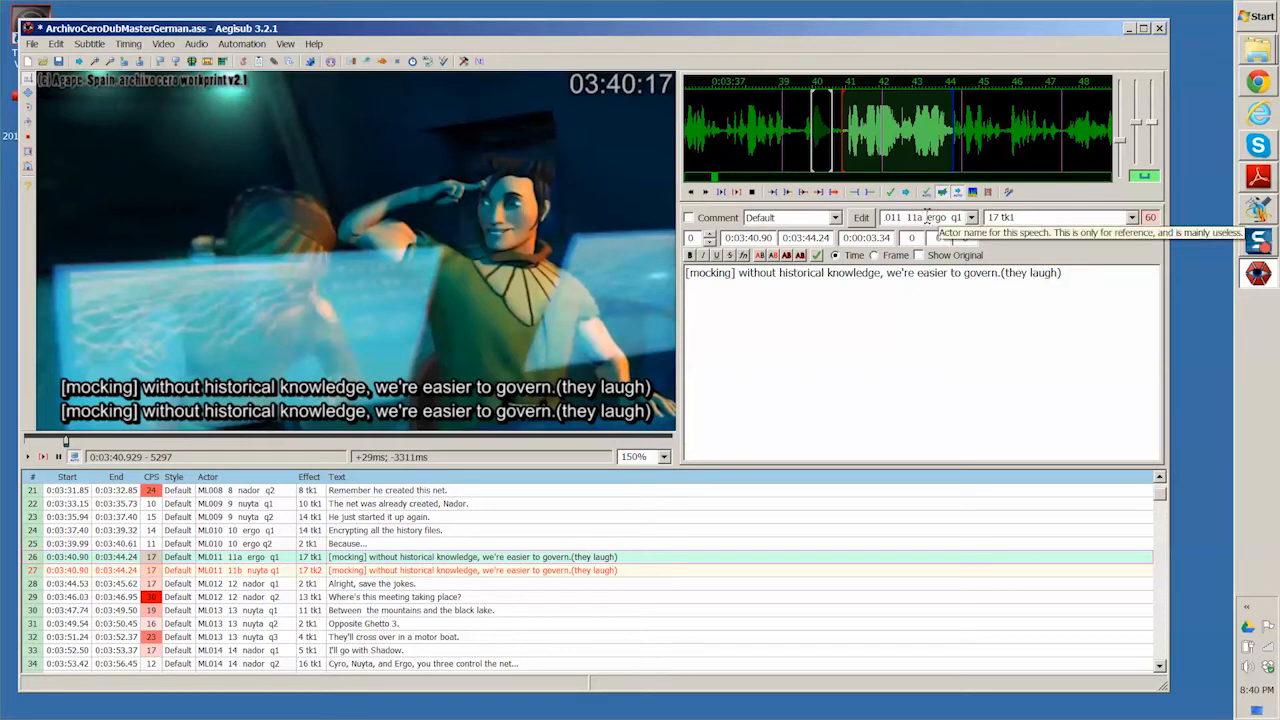
double_click(937, 217)
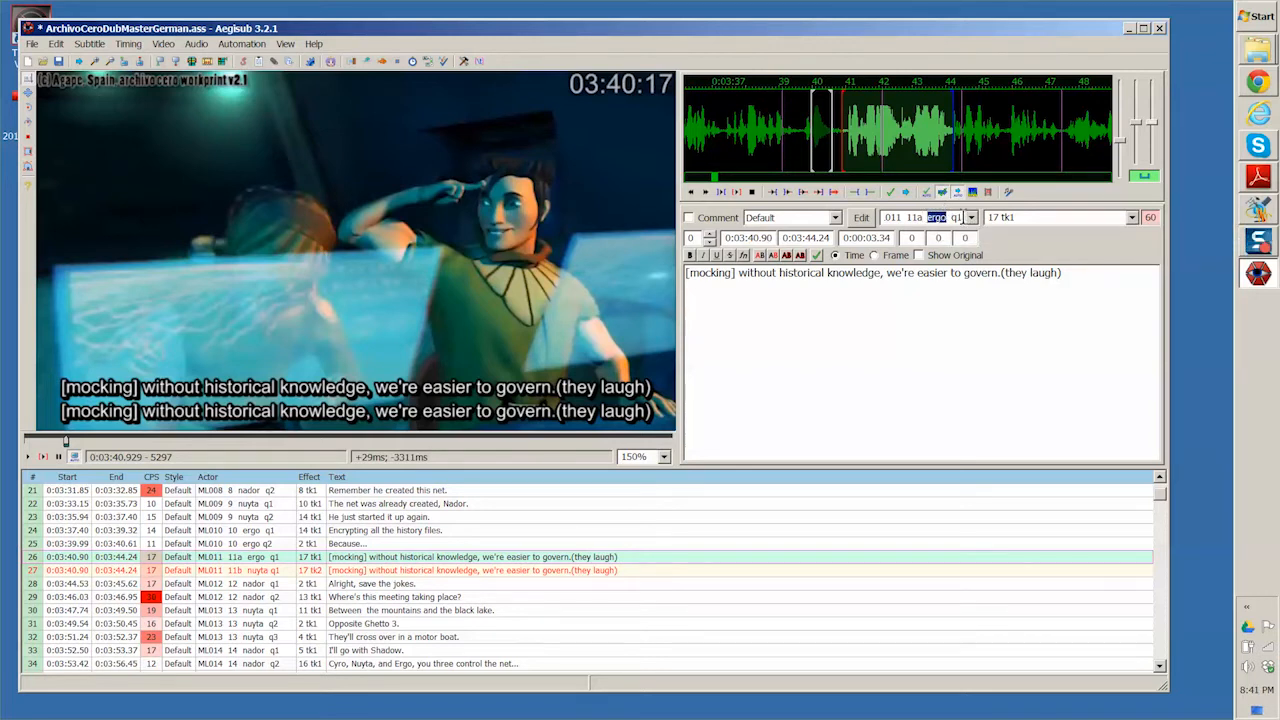
click(257, 572)
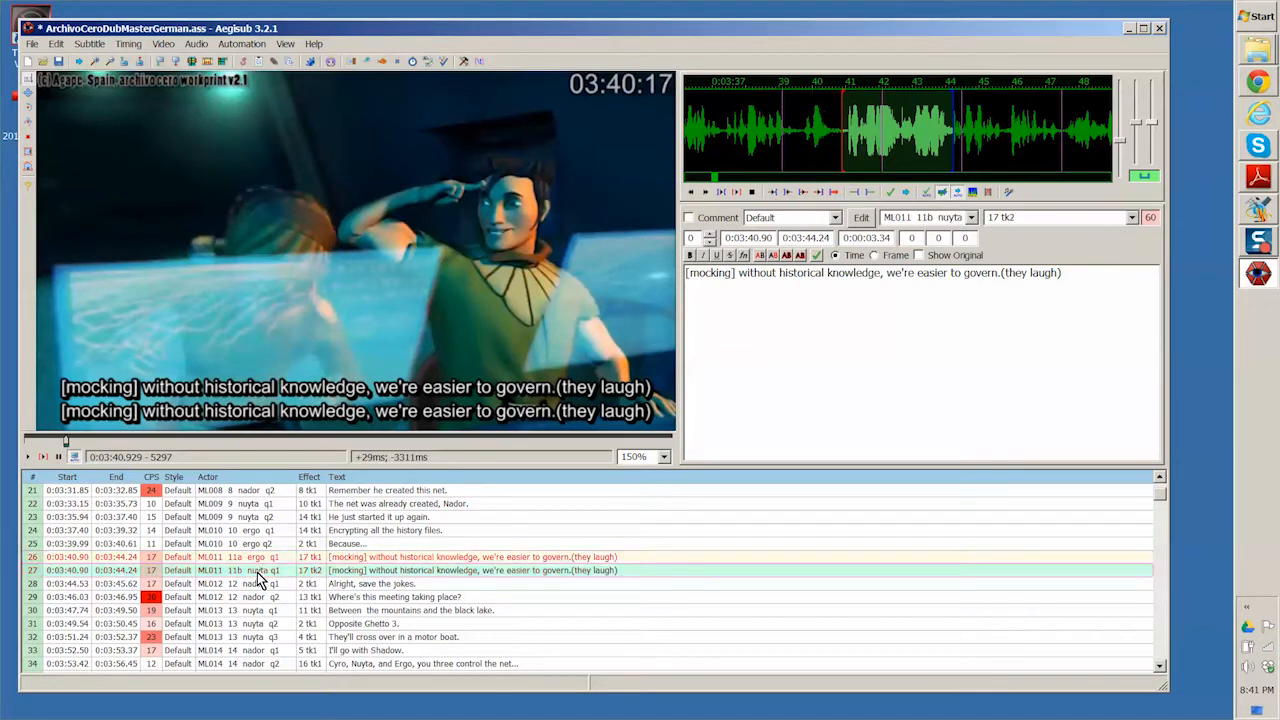
triple_click(893, 217)
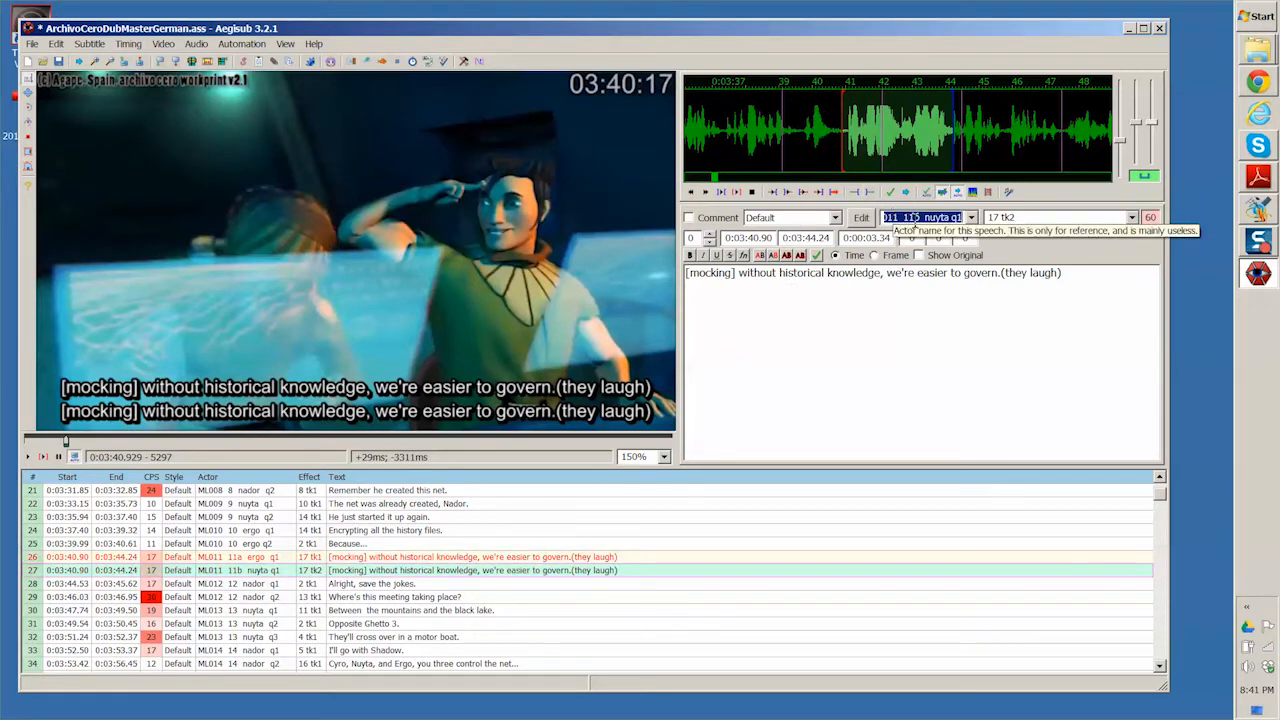
click(917, 213)
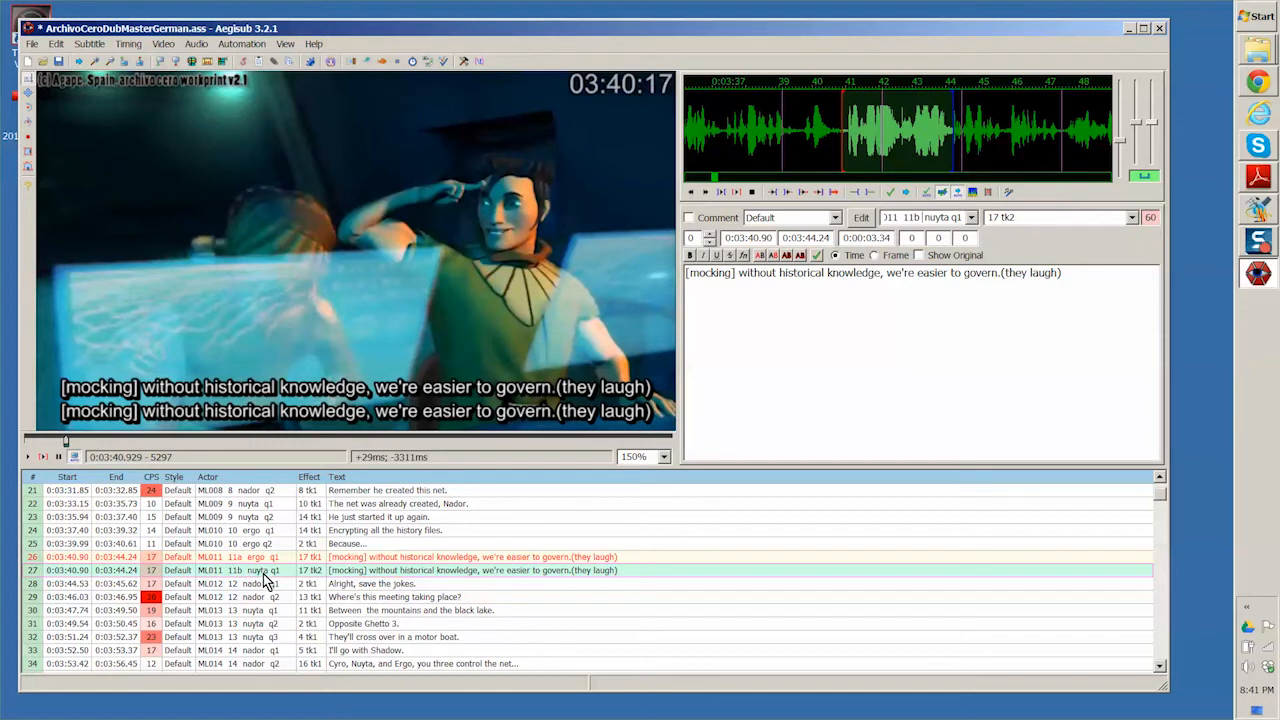
- Highlight the effect entries of subtitle lines 27 and 26, finishing on the number before the take code in line 26
click(1022, 217)
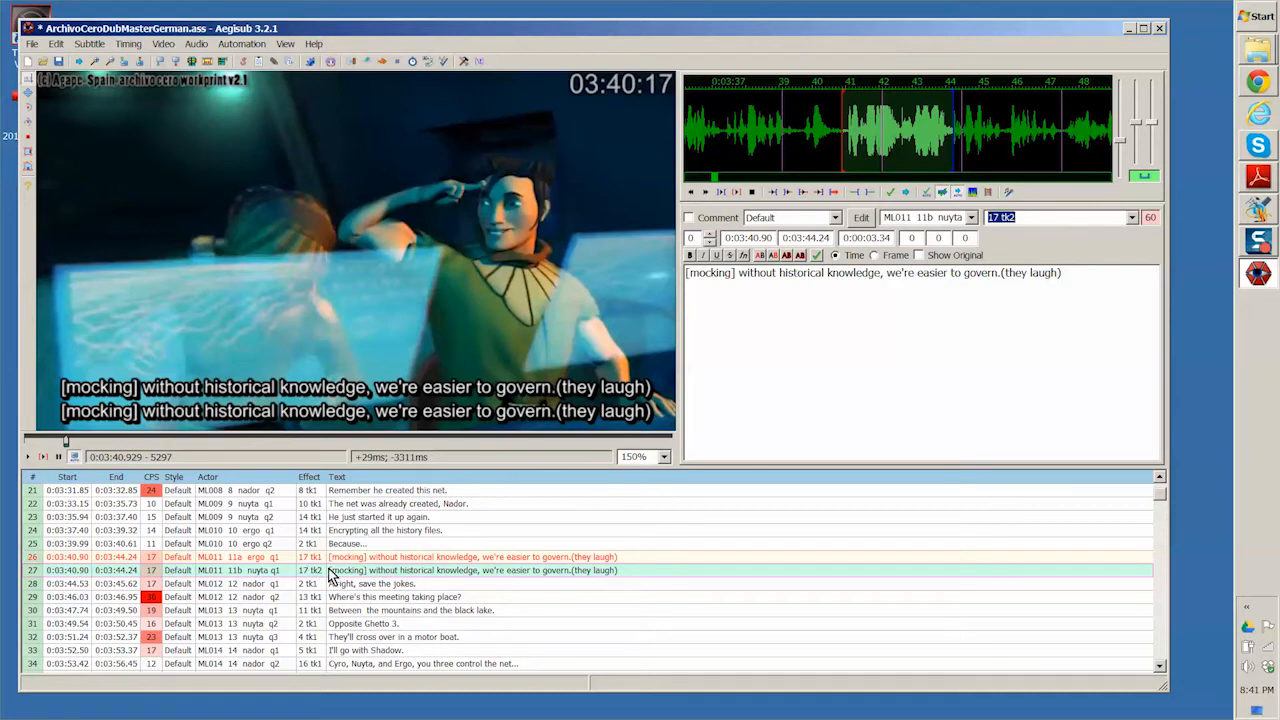
click(314, 558)
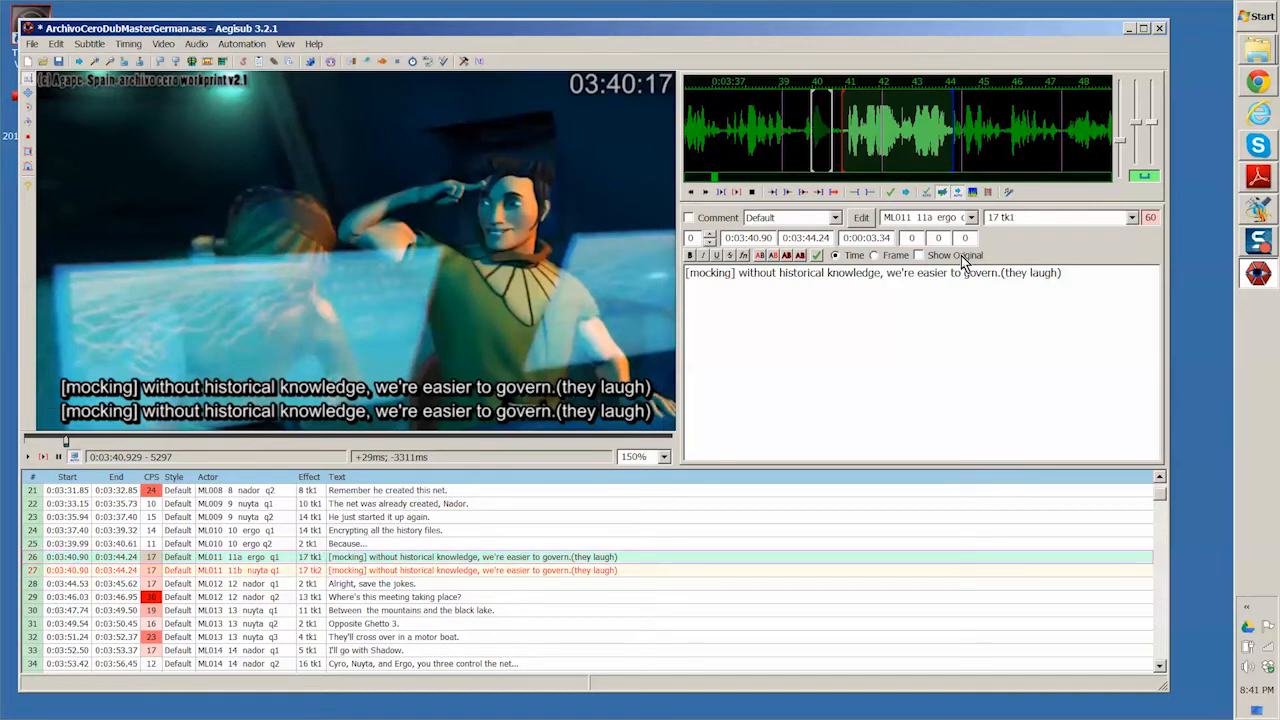
drag(1025, 219, 1000, 220)
click(1035, 215)
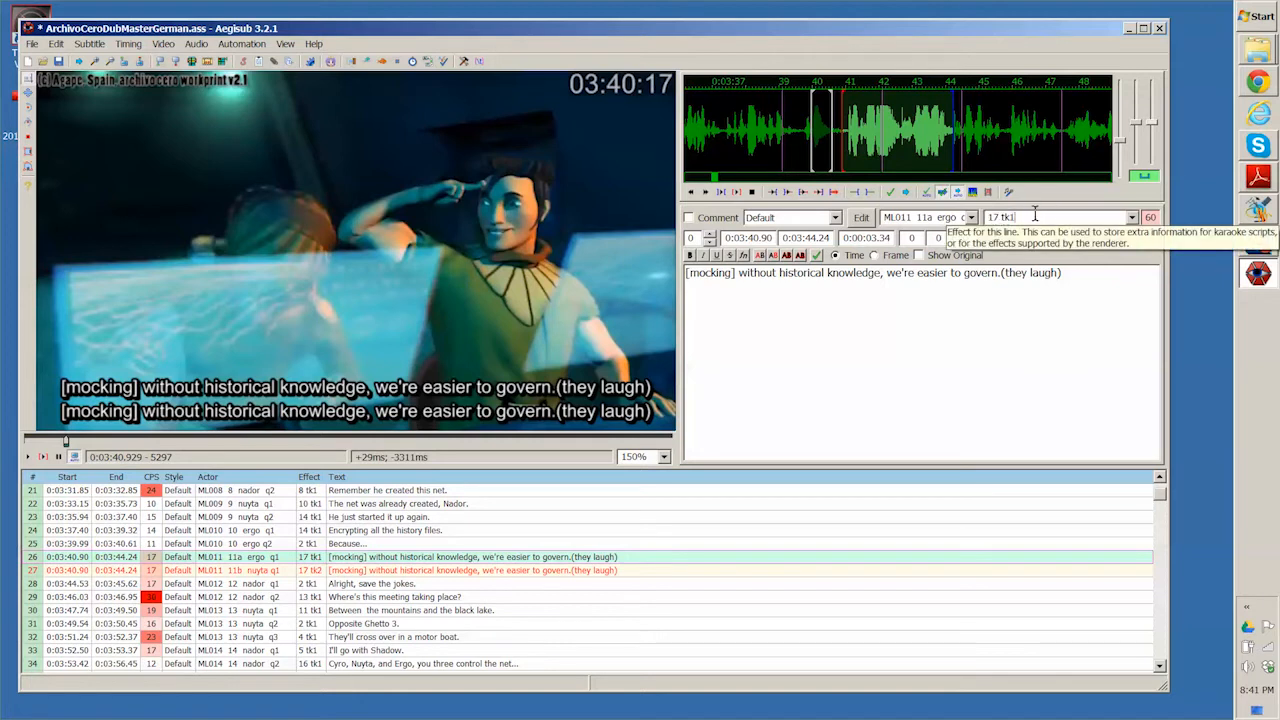
double_click(995, 218)
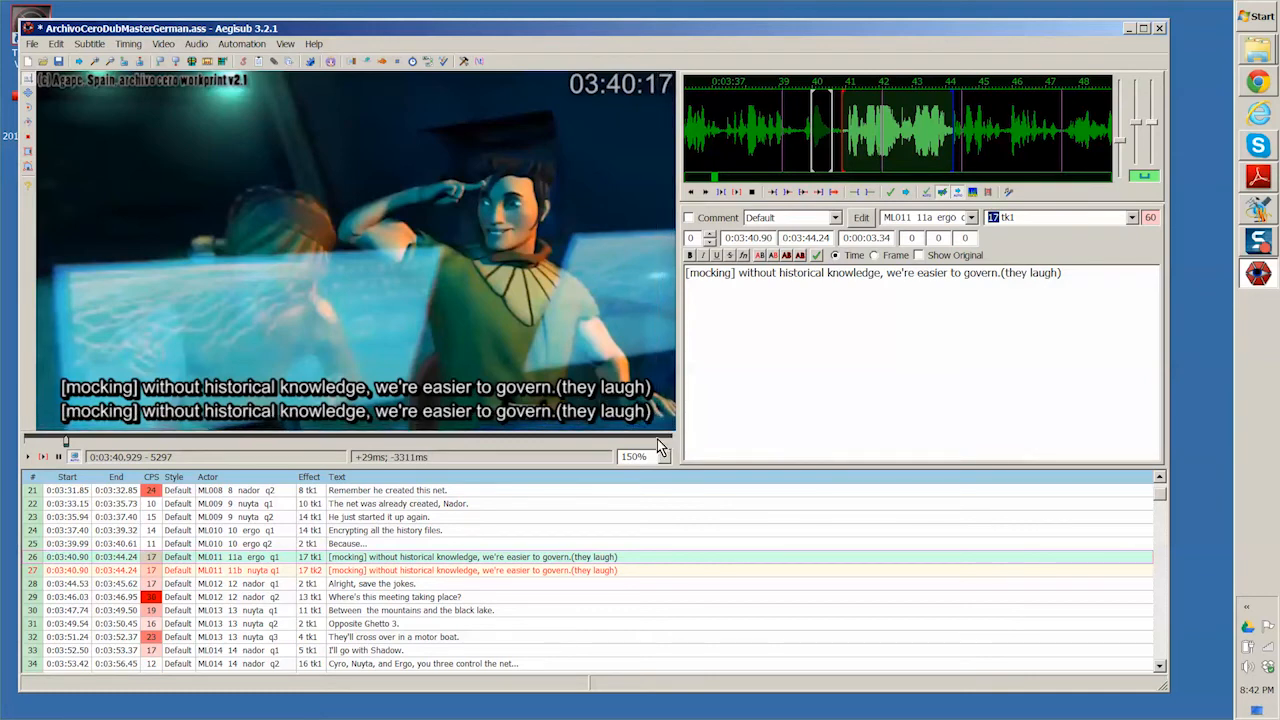
- Play the video past line 26 and pause, and highlight the line's spoken text between the [mocking] and (they laugh) notes
click(28, 459)
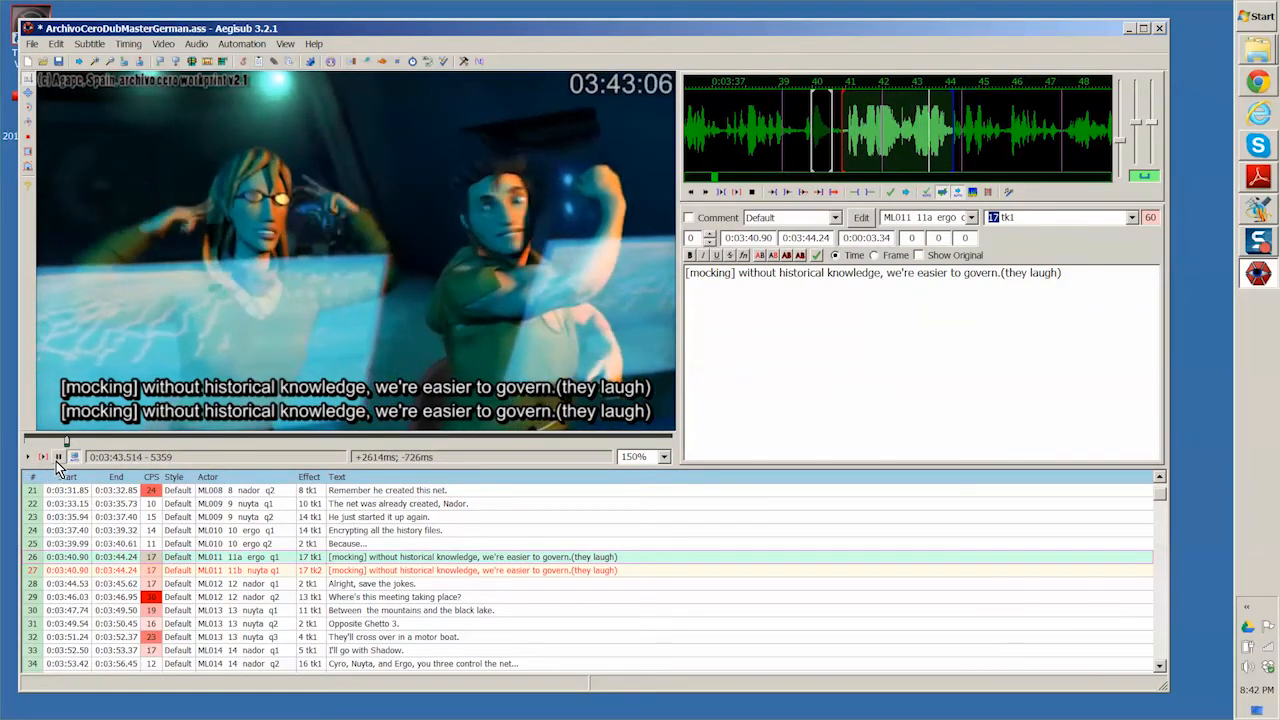
click(59, 458)
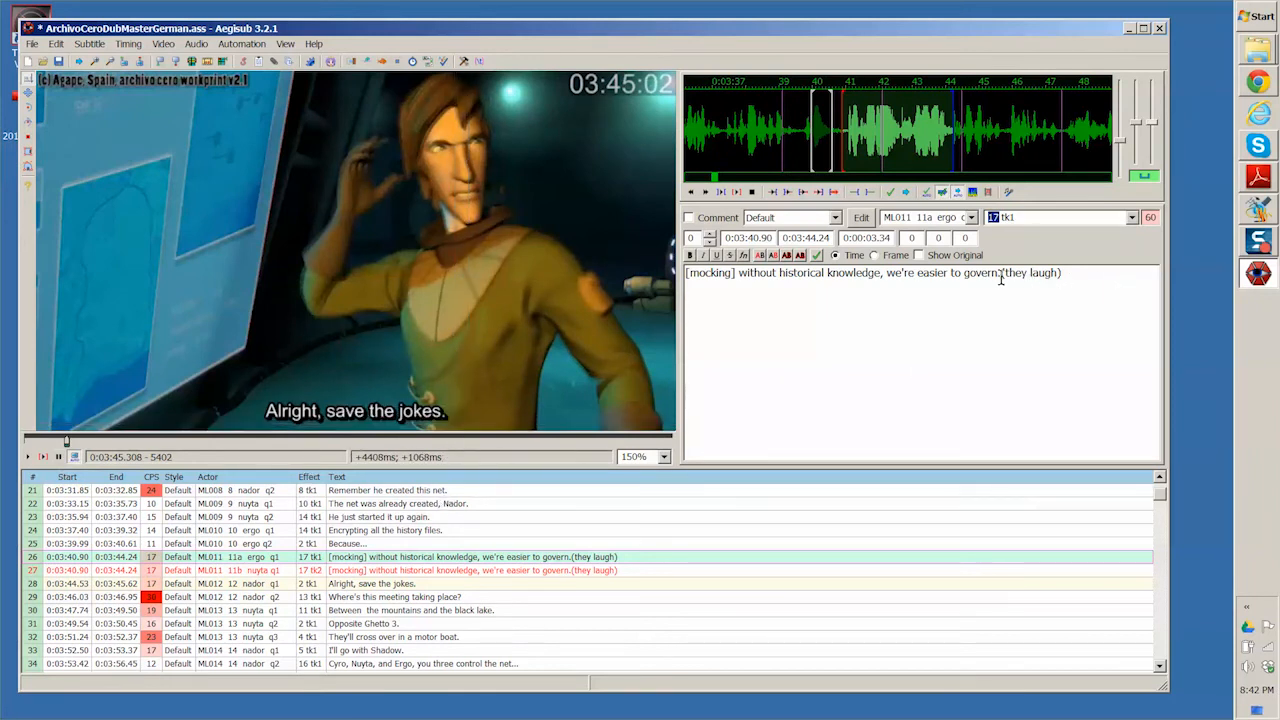
click(732, 273)
drag(730, 274, 697, 274)
click(692, 275)
drag(737, 272, 1001, 281)
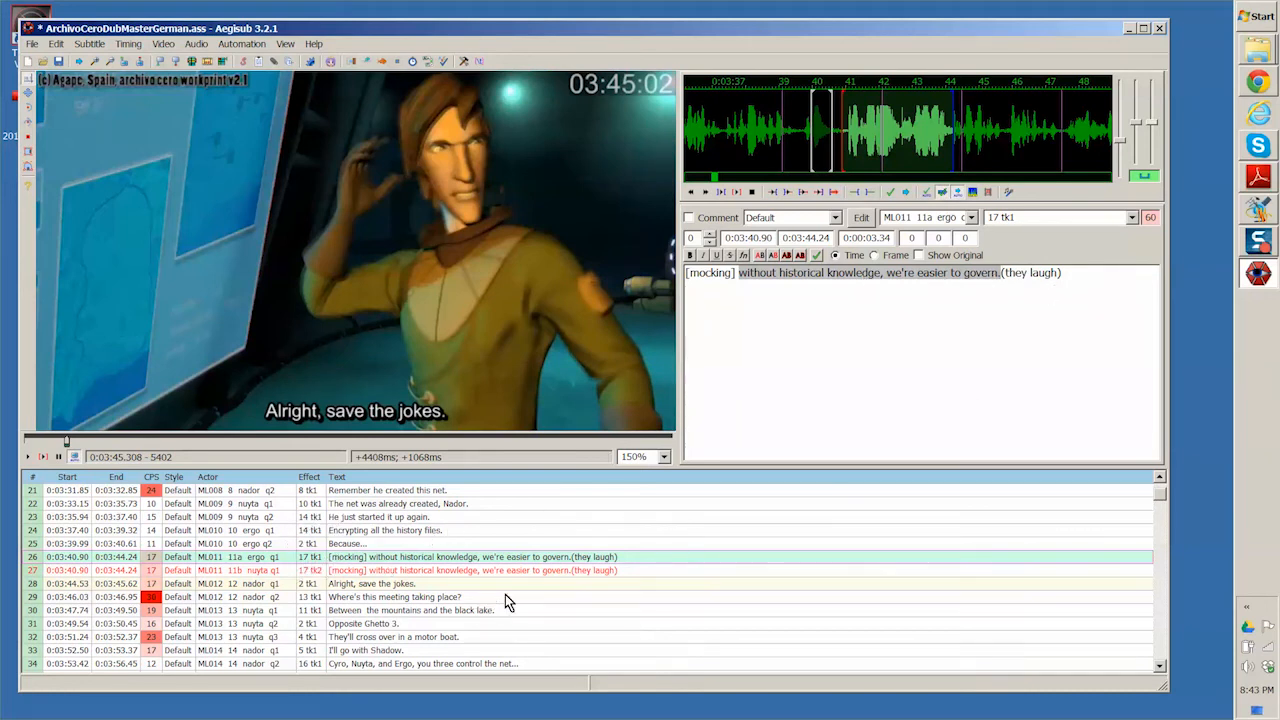
- View subtitle lines 30, 22 and 24 with their video frames, and go to the end of the subtitle list
click(400, 609)
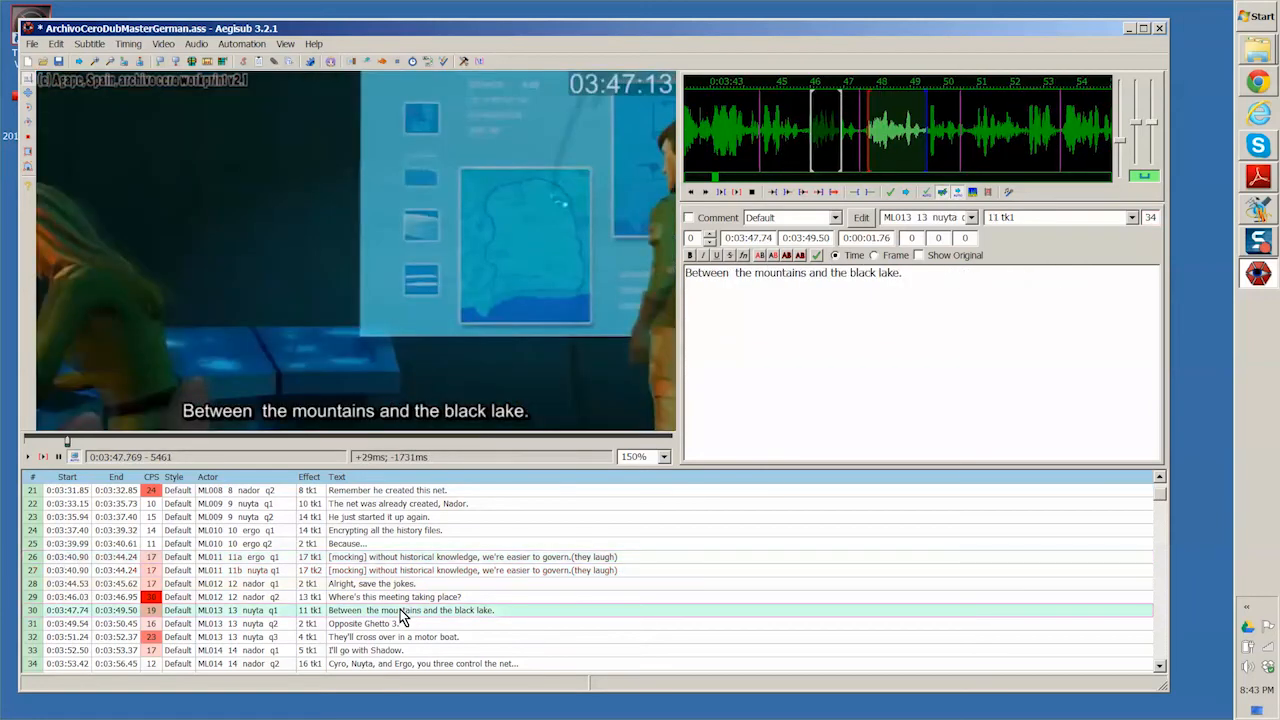
click(392, 506)
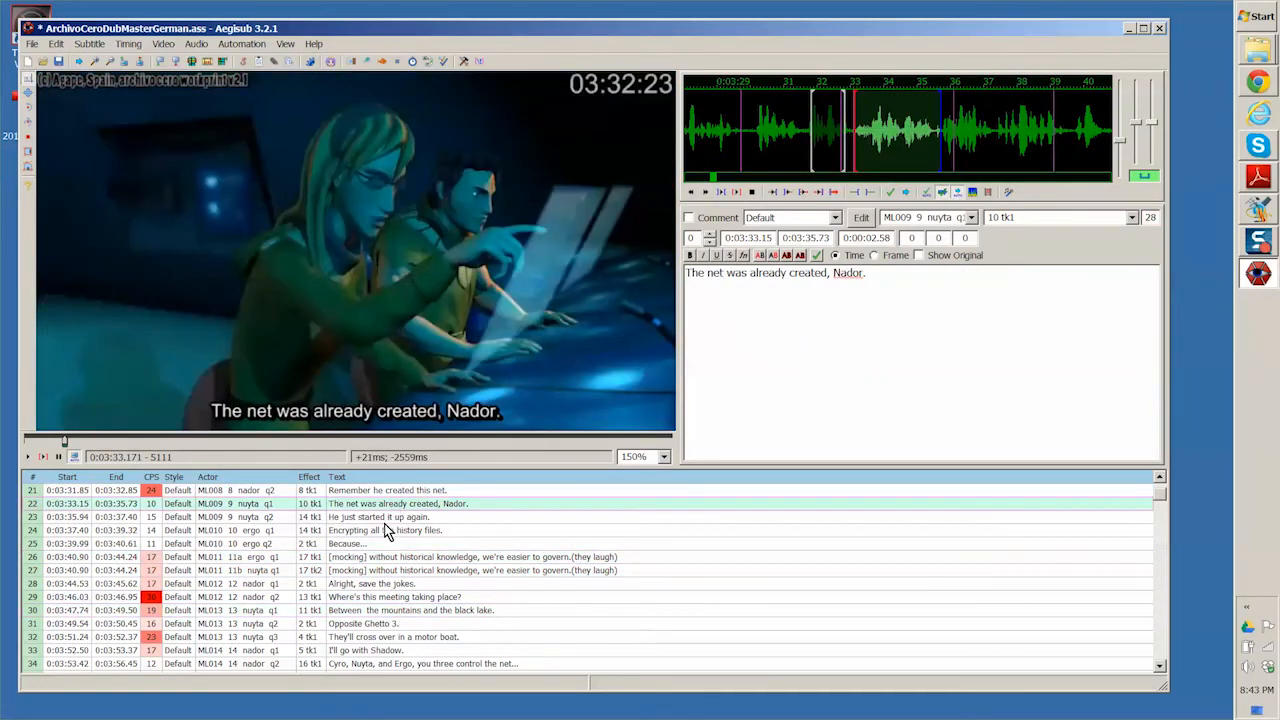
click(384, 528)
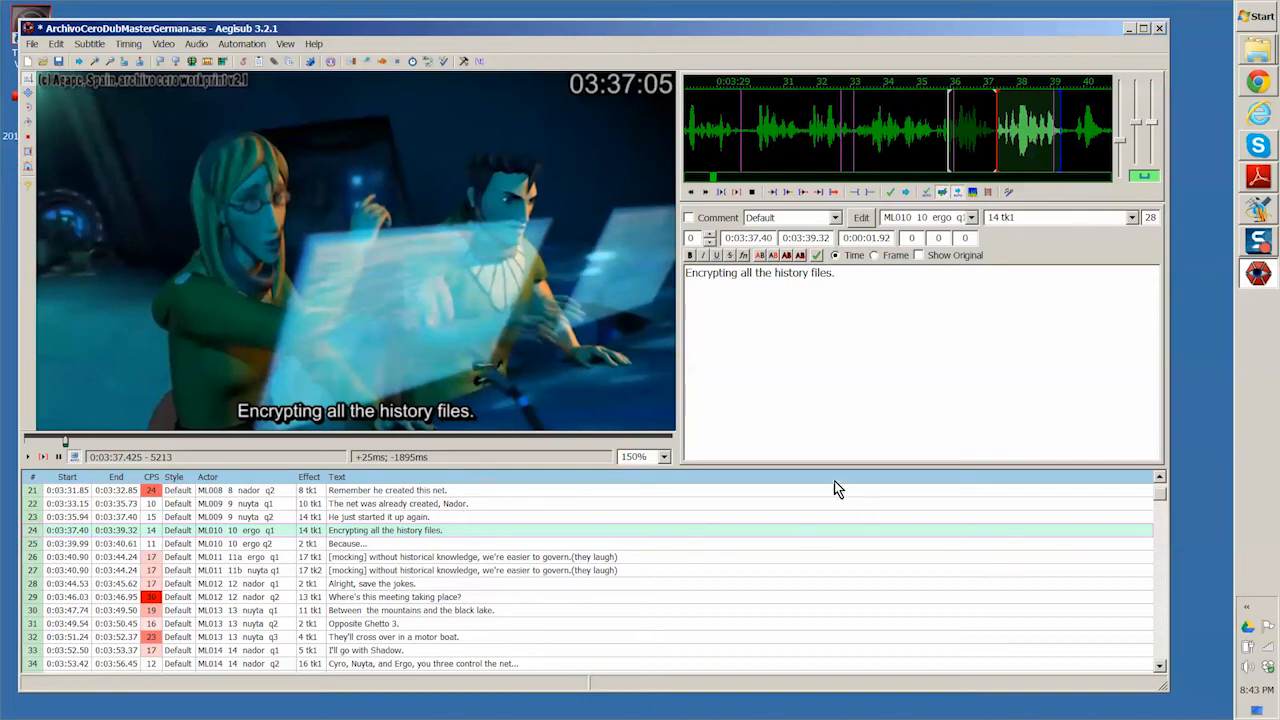
drag(1157, 493, 1154, 655)
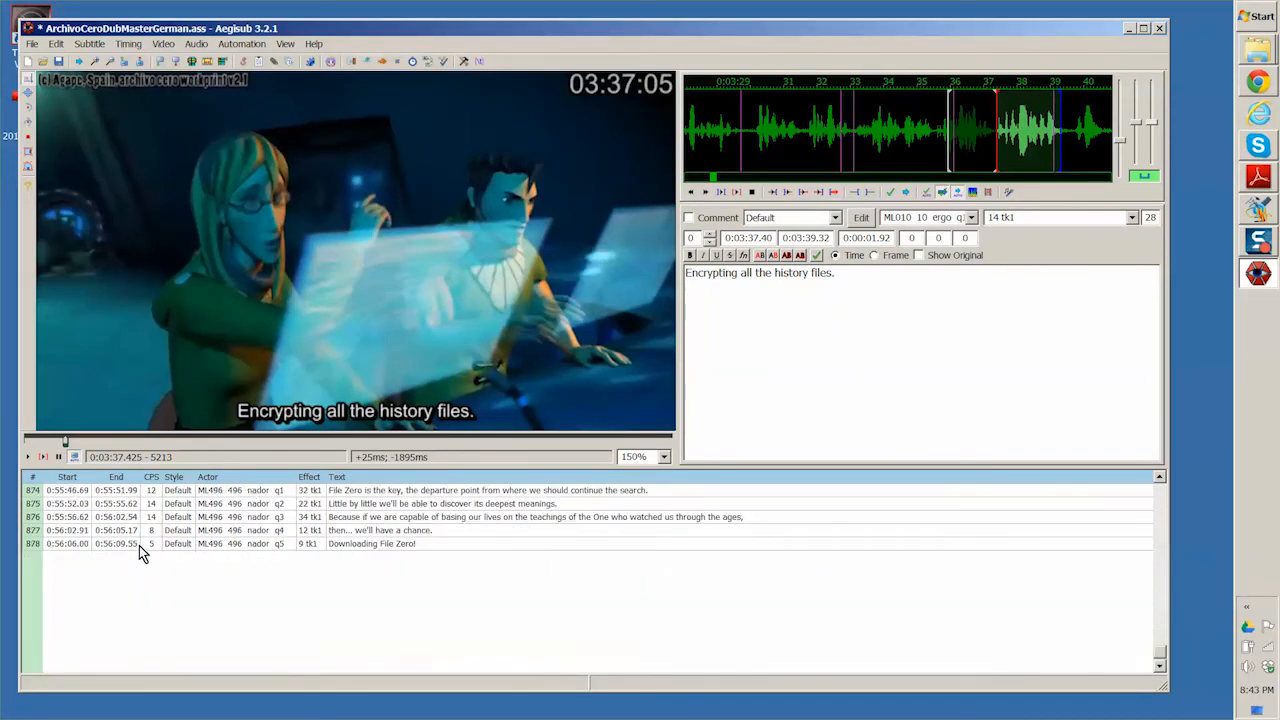